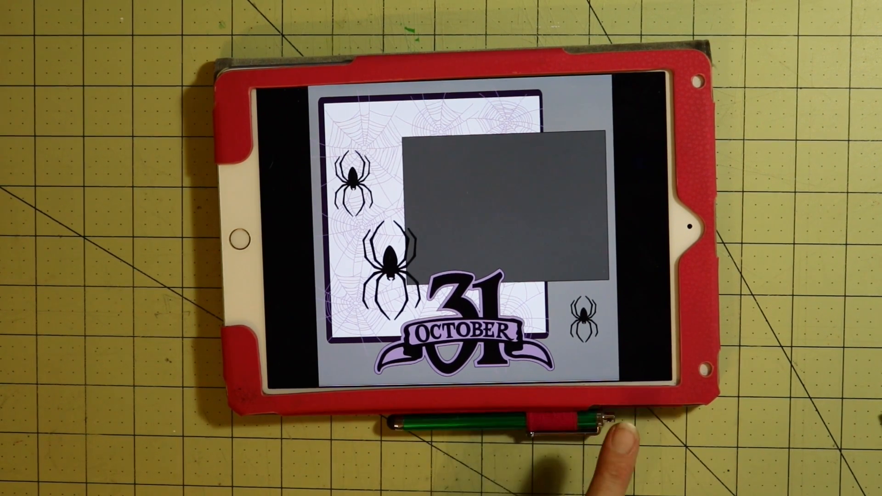
drag(546, 361, 390, 363)
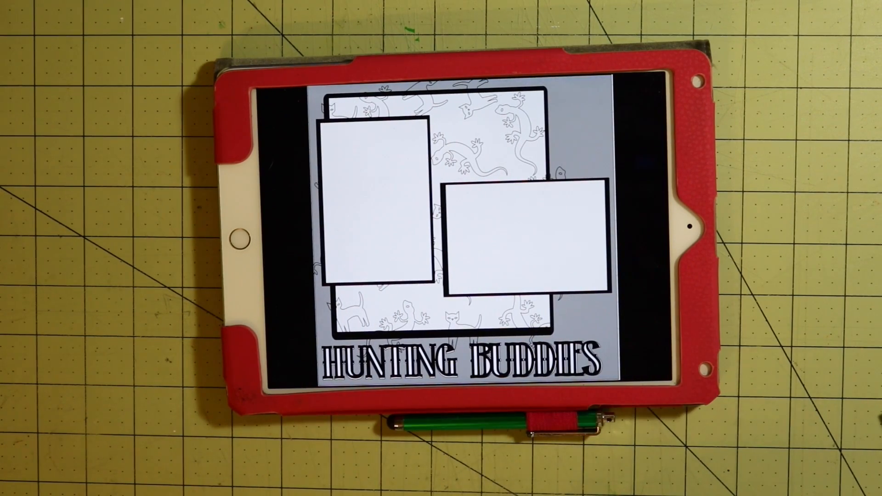
drag(570, 364, 443, 386)
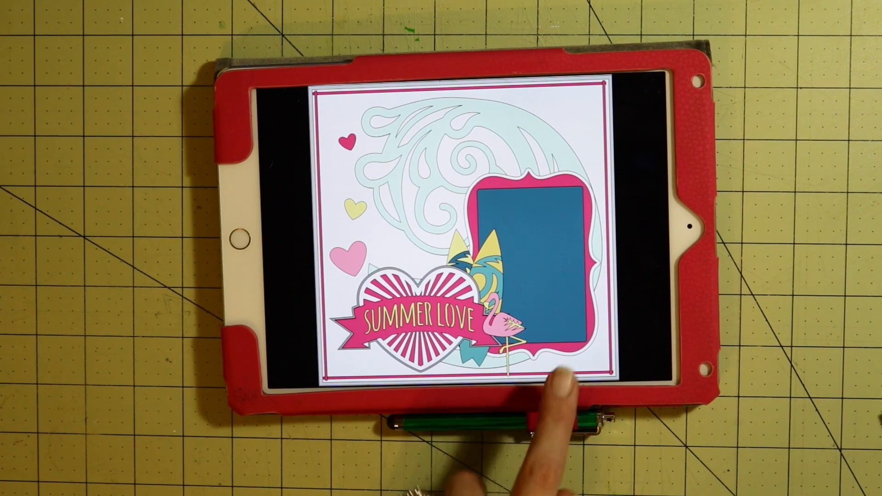
drag(584, 363, 455, 383)
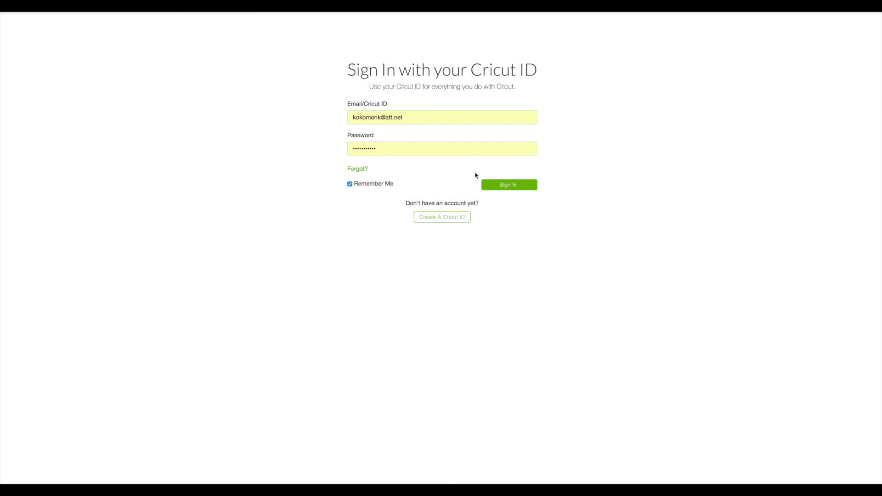
Sign in with the saved account details and view all Cricut Access projects.
click(507, 185)
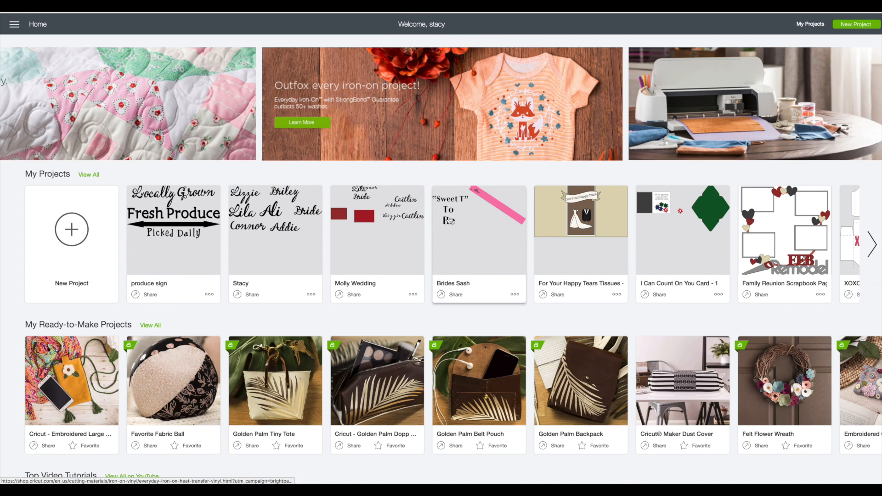
scroll(449, 220, down, 5)
scroll(449, 220, down, 4)
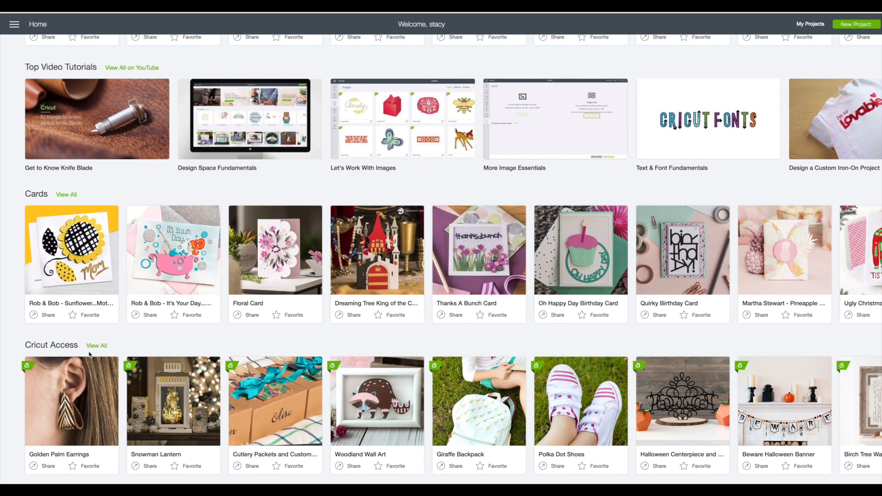
click(97, 345)
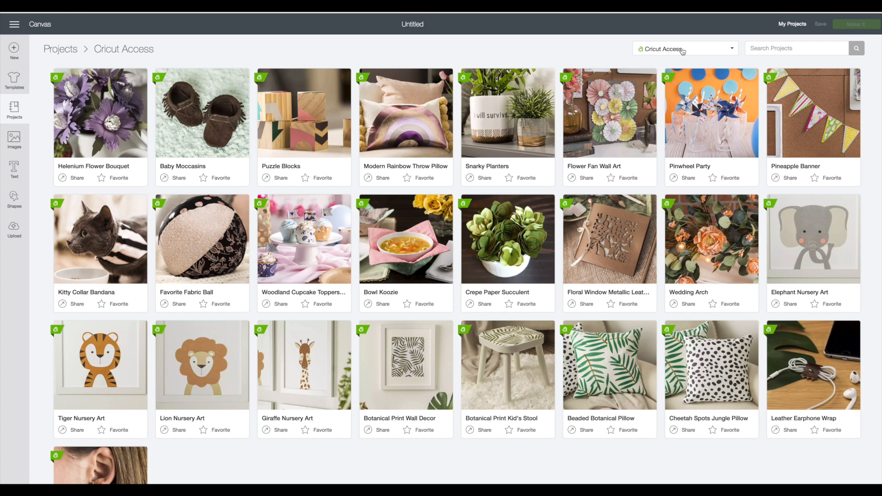
Switch the project category to Photo Memories.
click(682, 51)
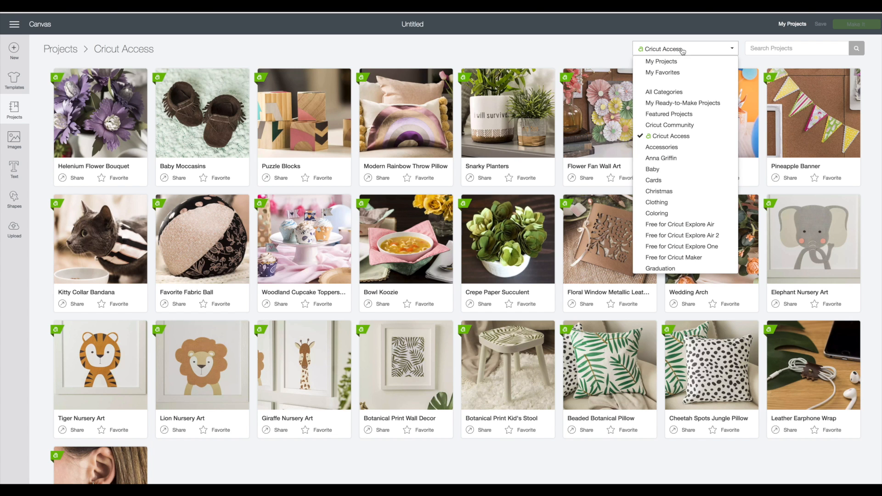
scroll(678, 156, down, 2)
scroll(678, 156, down, 5)
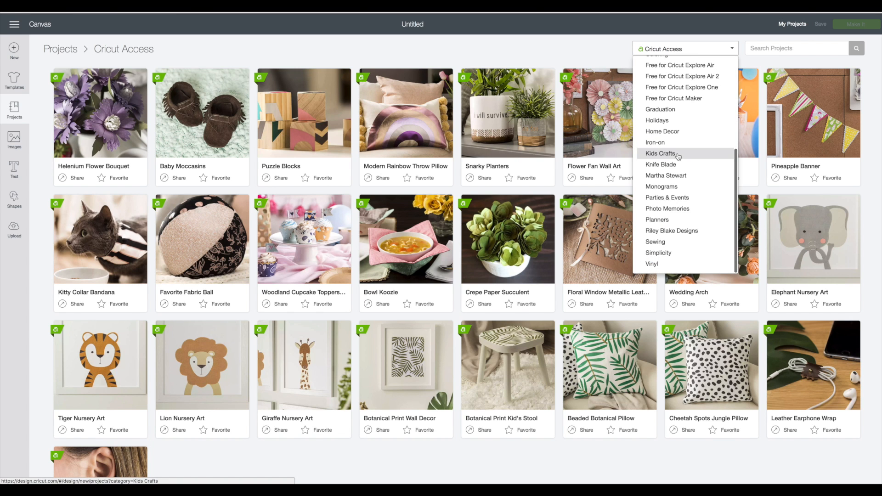
click(670, 209)
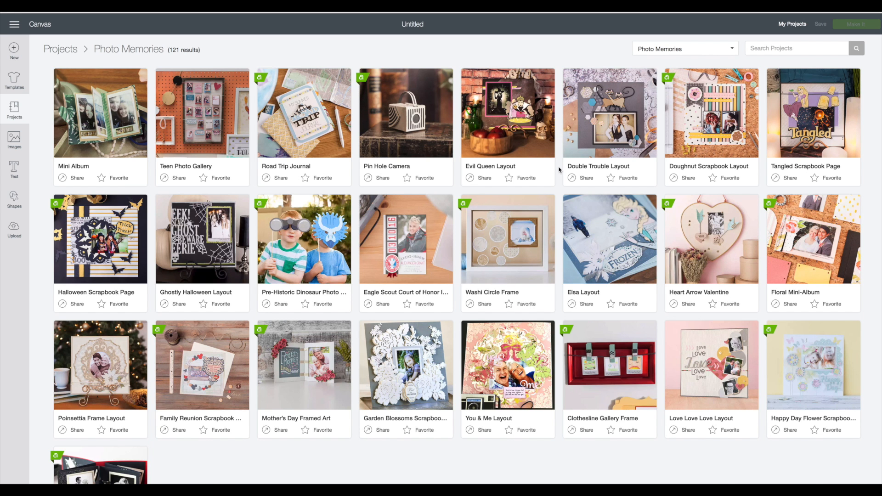
Open the October 31st Spider Layout project for customizing on the canvas.
scroll(559, 170, down, 4)
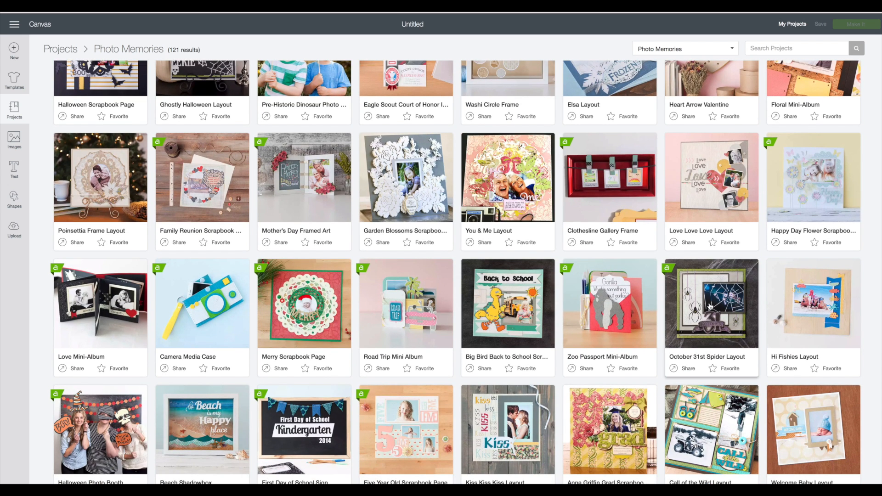
click(709, 306)
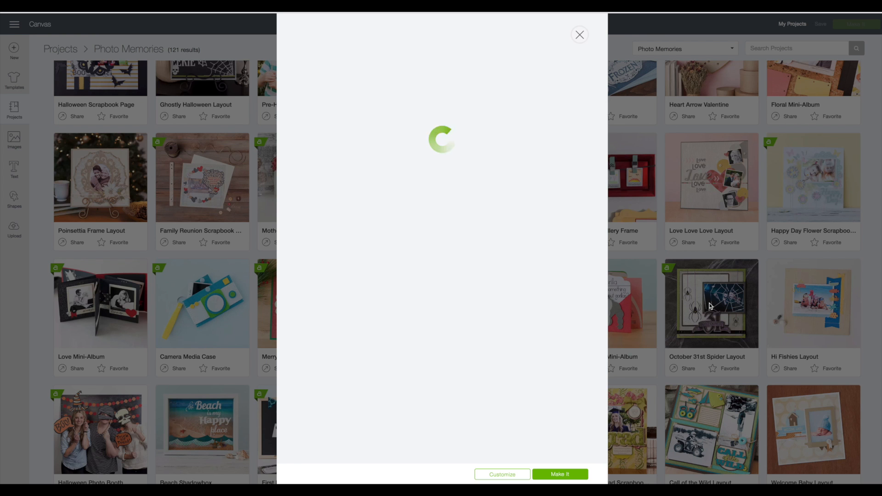
click(500, 473)
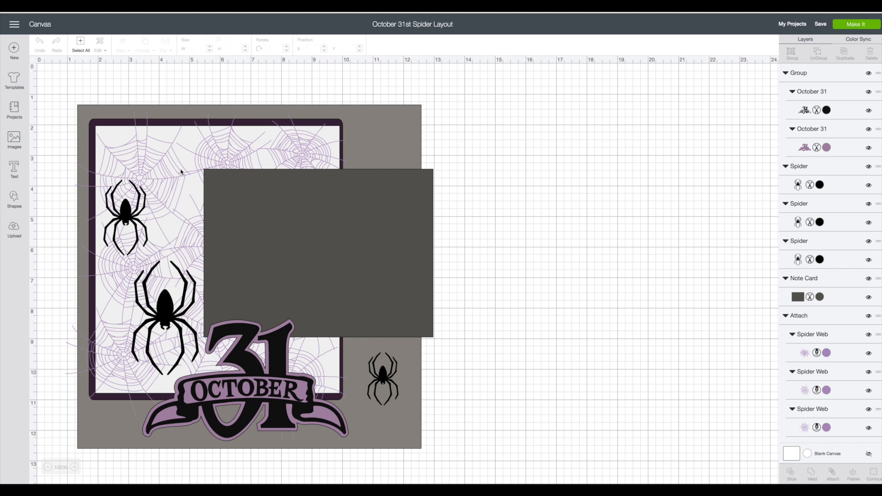
Enlarge the grey background note card to 12 inches wide, keeping its proportions.
click(393, 127)
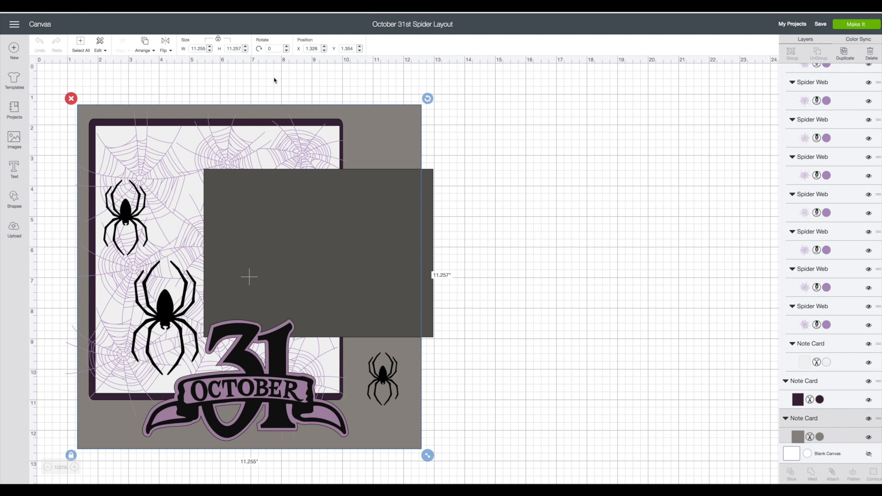
click(203, 49)
text(12)
key(Return)
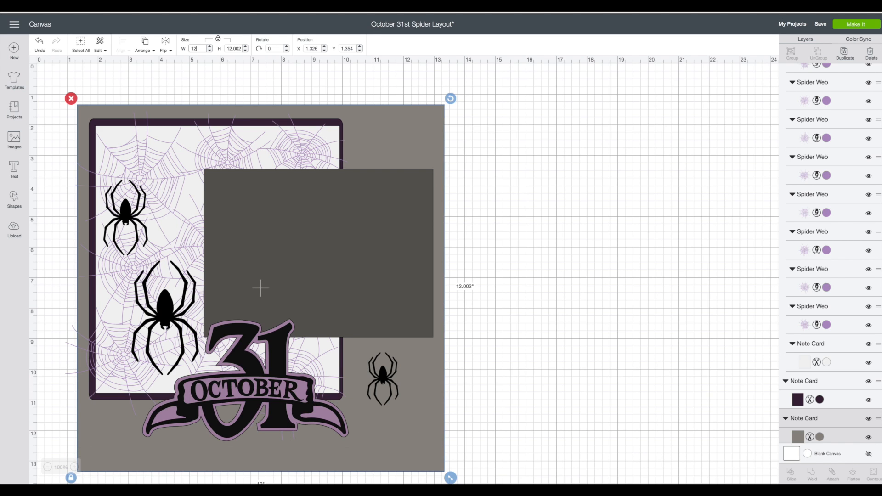
Move the dark grey note card to the right and resize it, with proportions unlocked, to 6.25 by 4.25 inches.
drag(382, 252, 575, 214)
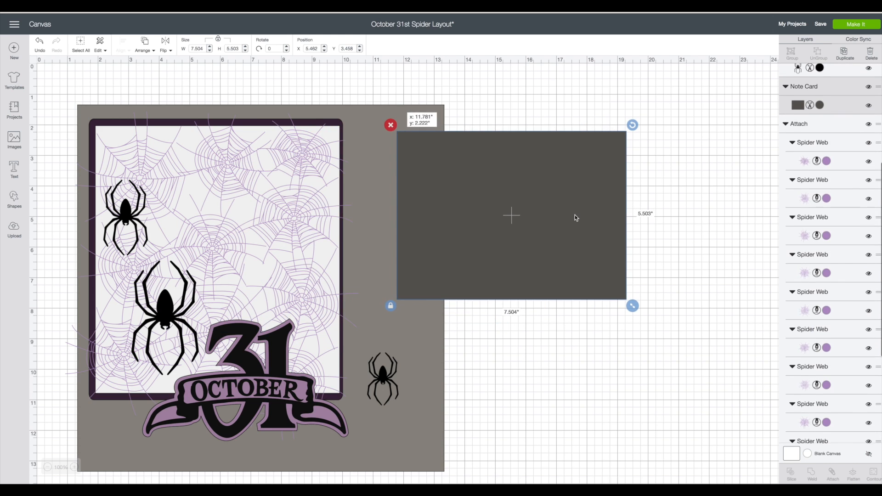
click(219, 41)
double_click(198, 48)
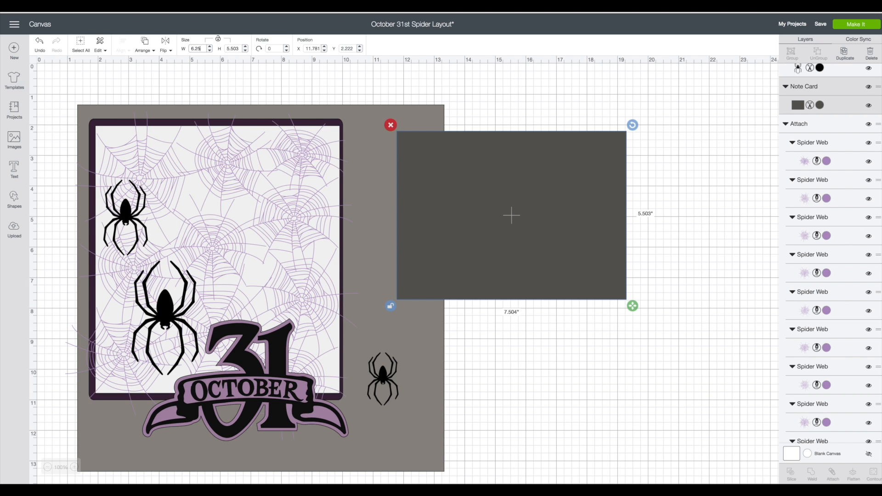
key(Return)
click(233, 48)
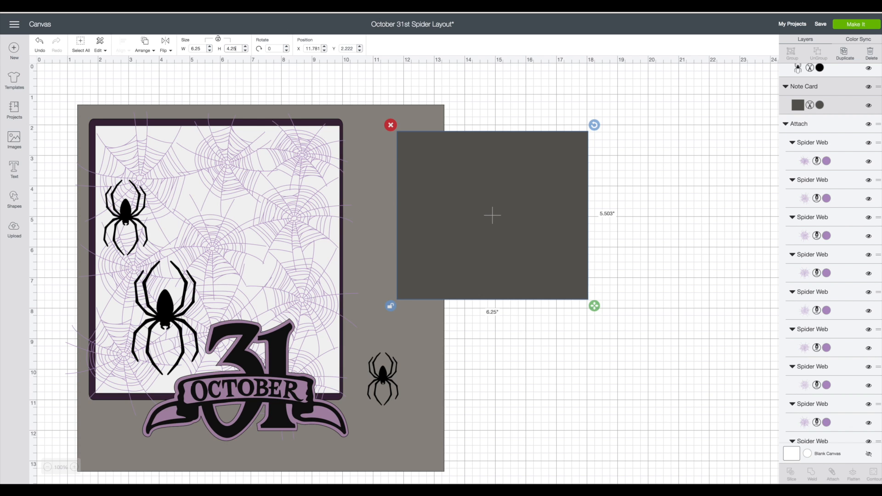
key(Return)
Duplicate the 6.25 by 4.25 inch dark grey card and place the copy lower and to the right of the original.
scroll(492, 188, down, 1)
right_click(493, 187)
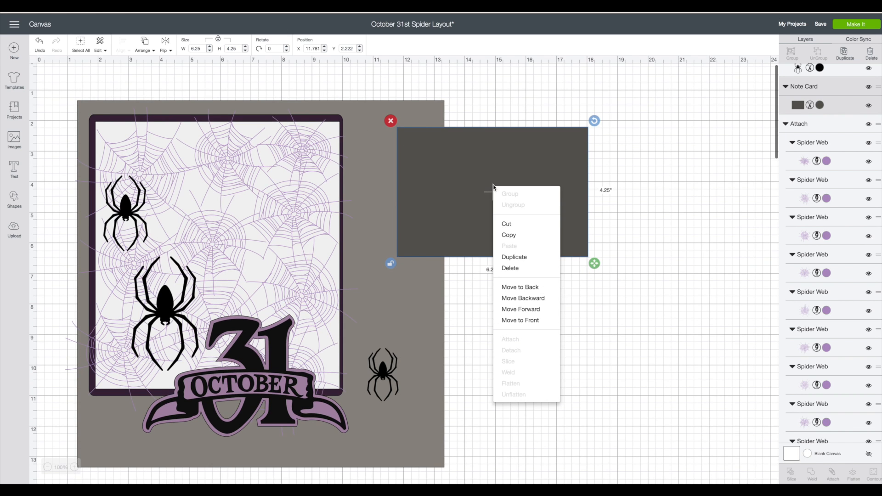
scroll(493, 187, right, 1)
click(503, 256)
drag(503, 256, 606, 270)
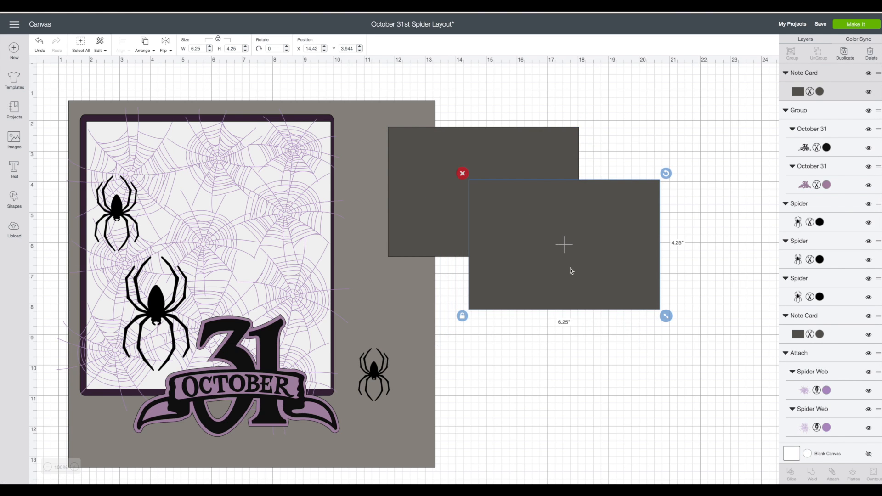
Unlock the copied card's proportions and make it portrait, 4.25 inches wide and 6.25 inches high.
click(219, 40)
text(4.)
key(Return)
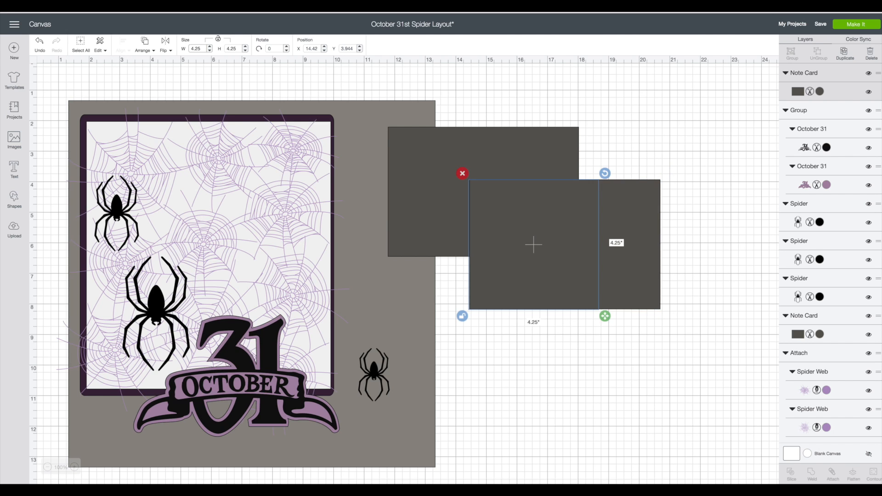
click(234, 48)
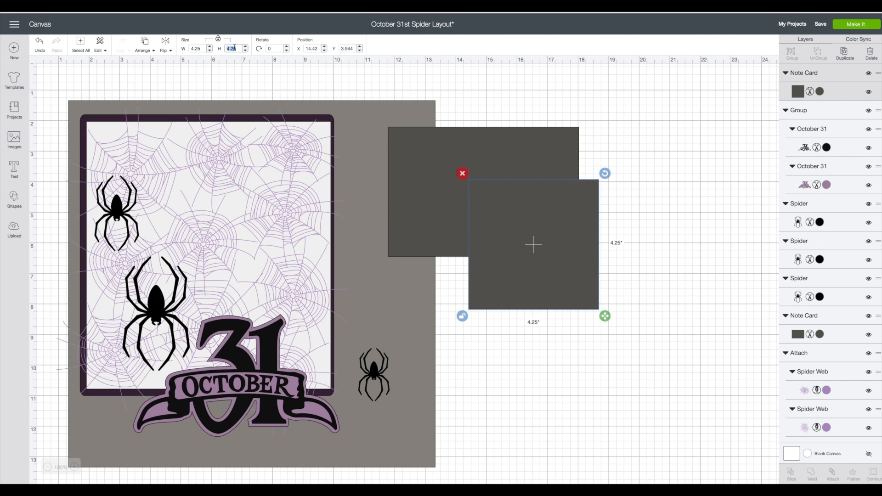
text(6.25)
key(Return)
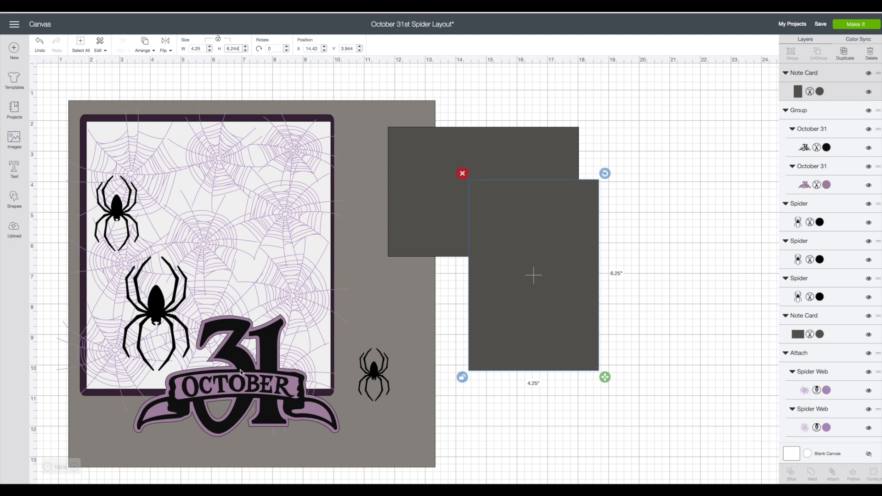
Delete the October 31 title group and the three black spiders from the layout.
click(245, 336)
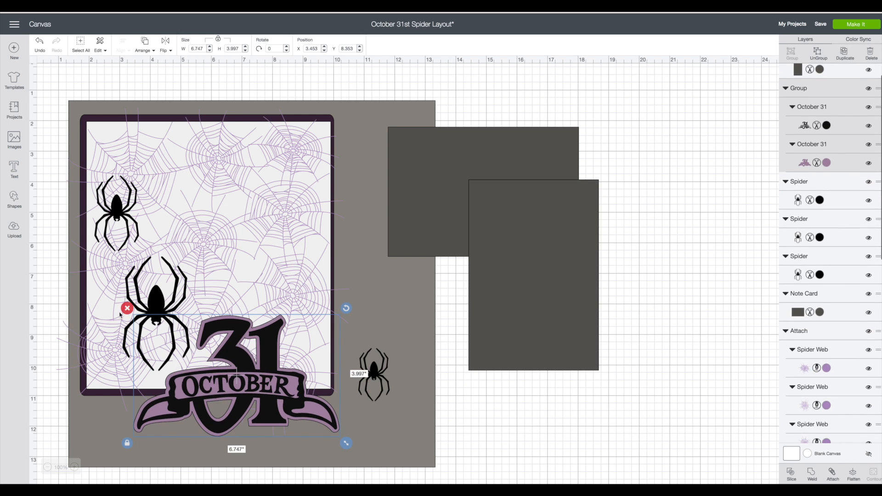
key(Delete)
click(156, 309)
key(Delete)
click(116, 207)
click(88, 170)
click(367, 363)
click(352, 343)
Move both dark grey cards onto the lower part of the layout and the attached spider-web panel to the empty canvas on the right.
drag(523, 301, 181, 354)
drag(535, 230, 232, 369)
drag(269, 211, 641, 219)
drag(566, 274, 574, 251)
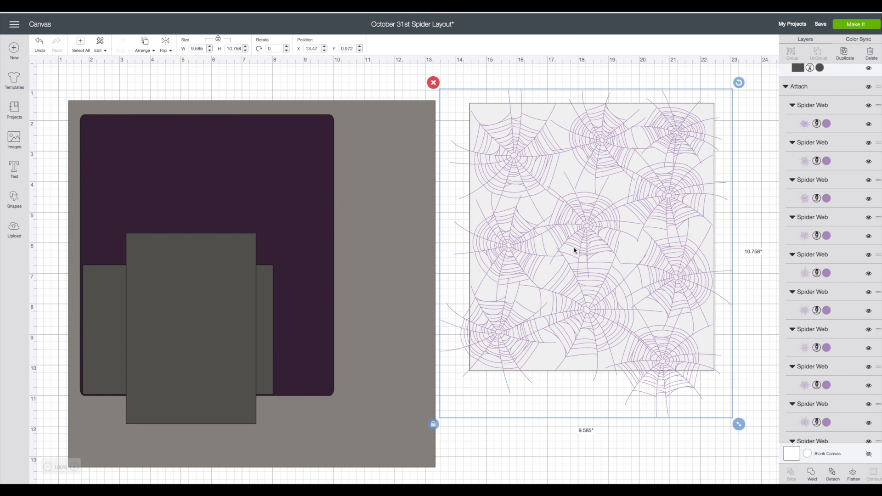
Detach the spider webs from the white note card, bring the card to the front and move it onto the layout.
right_click(574, 250)
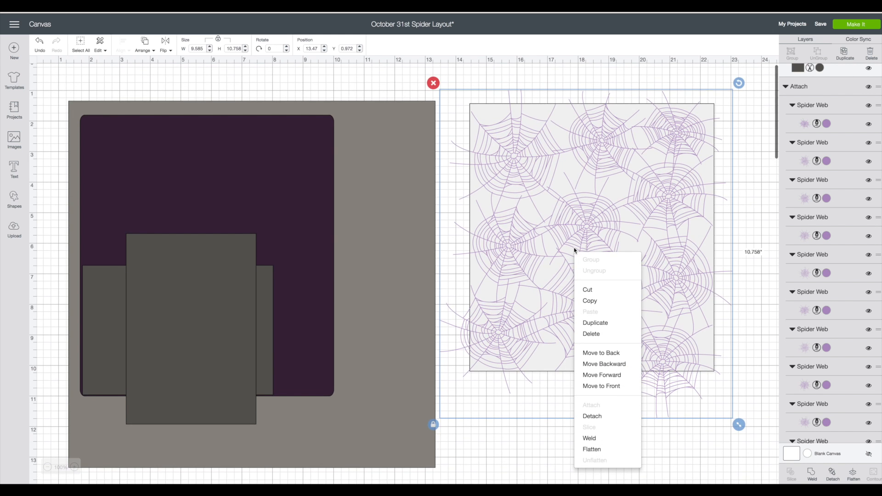
click(592, 415)
drag(597, 264, 515, 290)
right_click(515, 291)
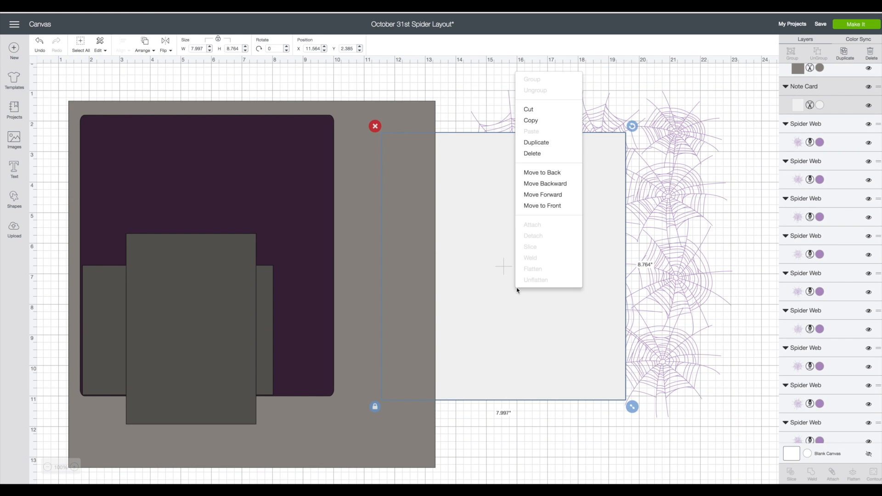
click(543, 211)
drag(542, 211, 345, 233)
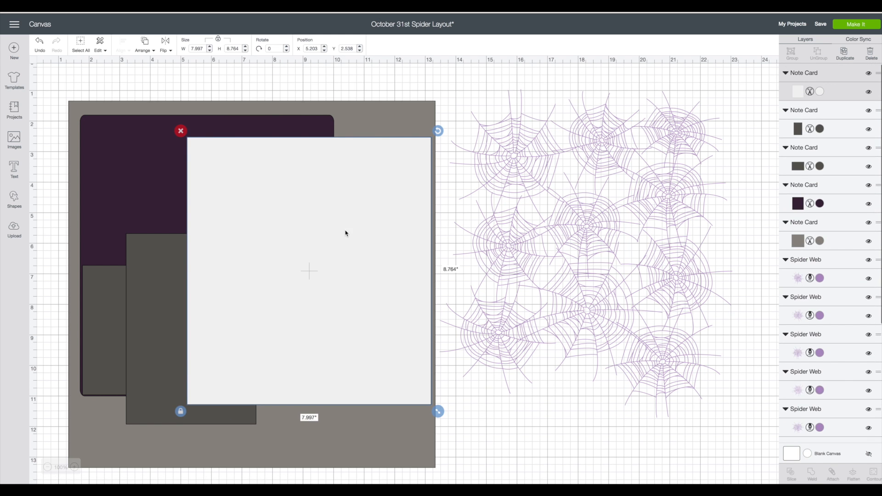
Delete all the loose spider webs and move the white note card to the cleared canvas beside the layout.
click(455, 102)
click(443, 83)
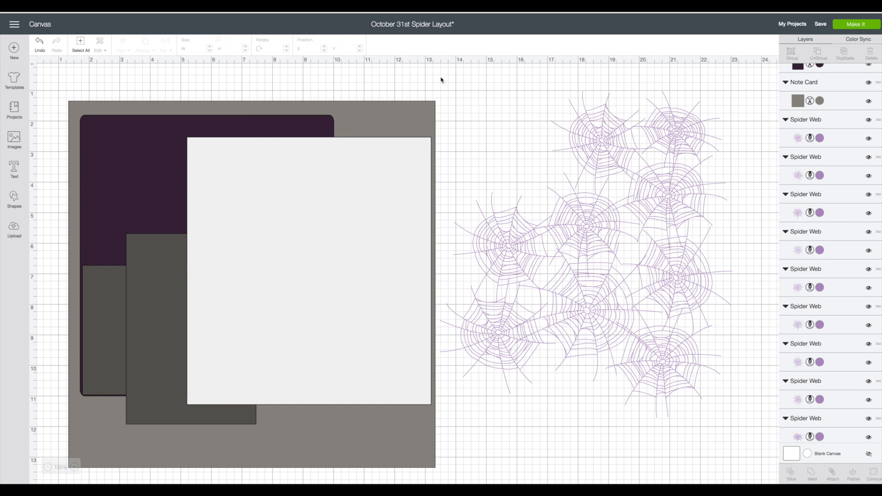
drag(452, 84, 731, 420)
click(433, 84)
drag(374, 262, 641, 244)
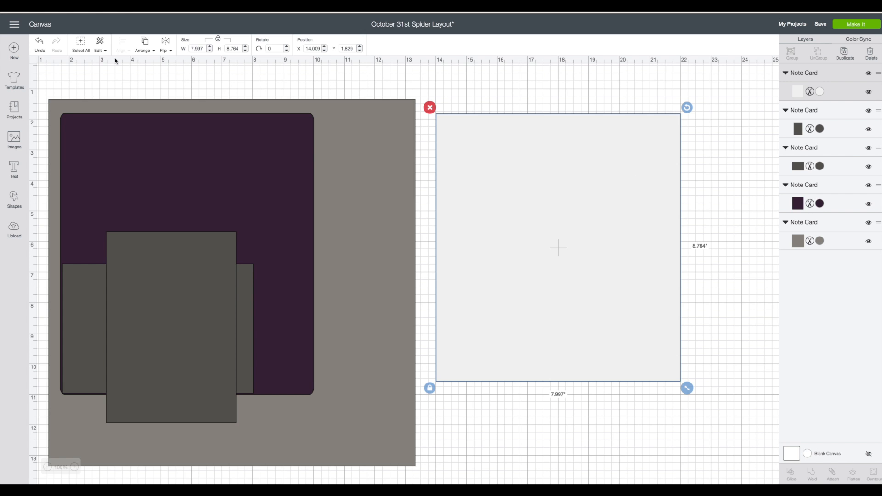
Search the image library for "cat" and select the teal standing cat image #M459FD from The First Few Years.
click(14, 139)
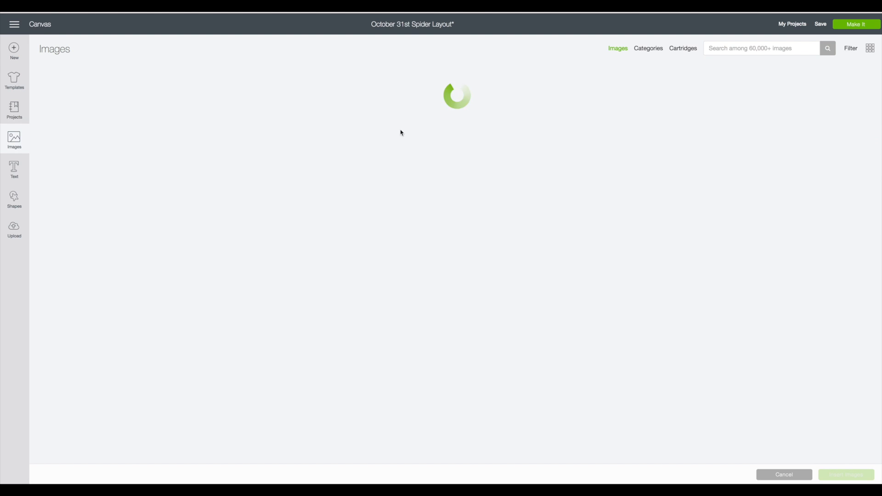
click(721, 47)
text(cat)
key(Return)
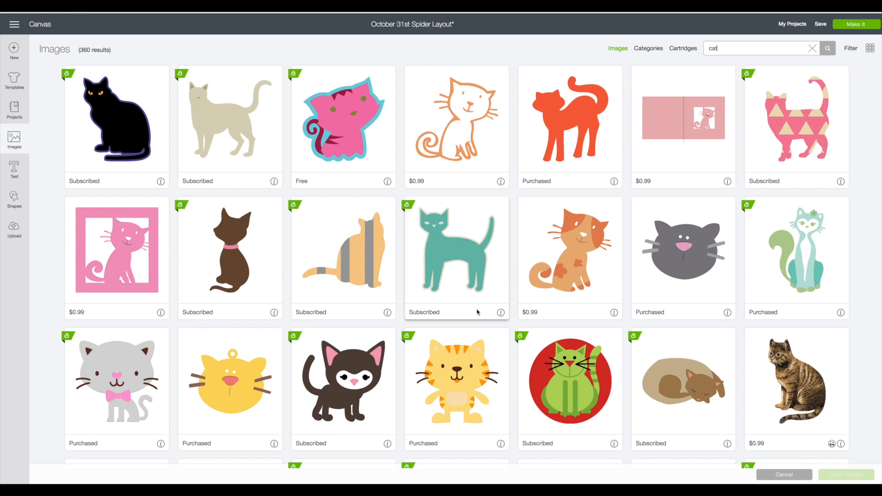
click(500, 311)
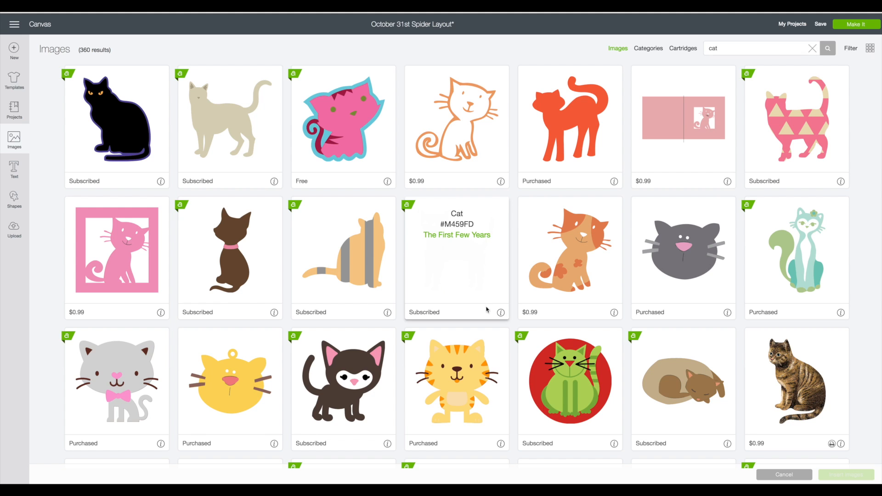
click(461, 250)
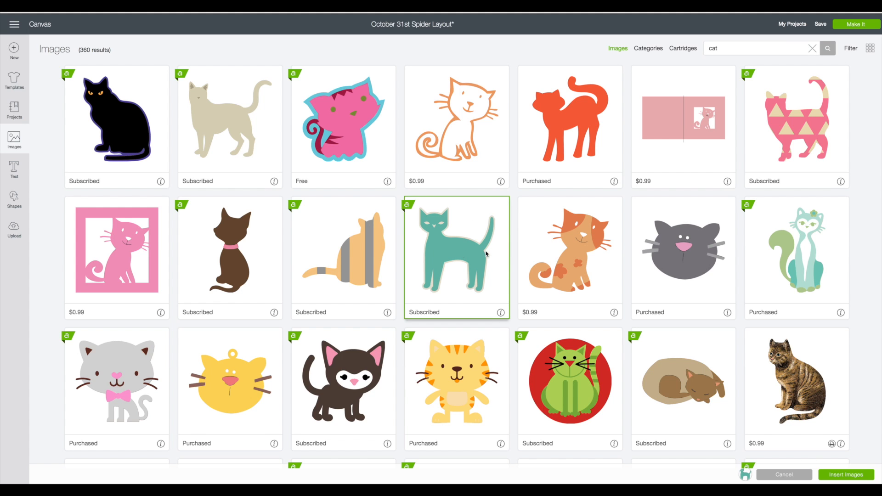
Search the image library for "lizard", select Snake and Gecko #M43B5F, and insert it together with the teal cat.
double_click(725, 47)
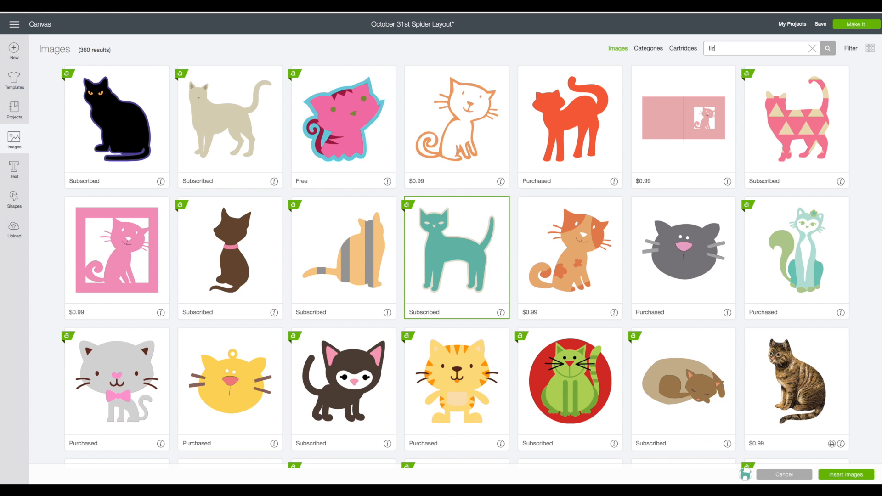
key(Return)
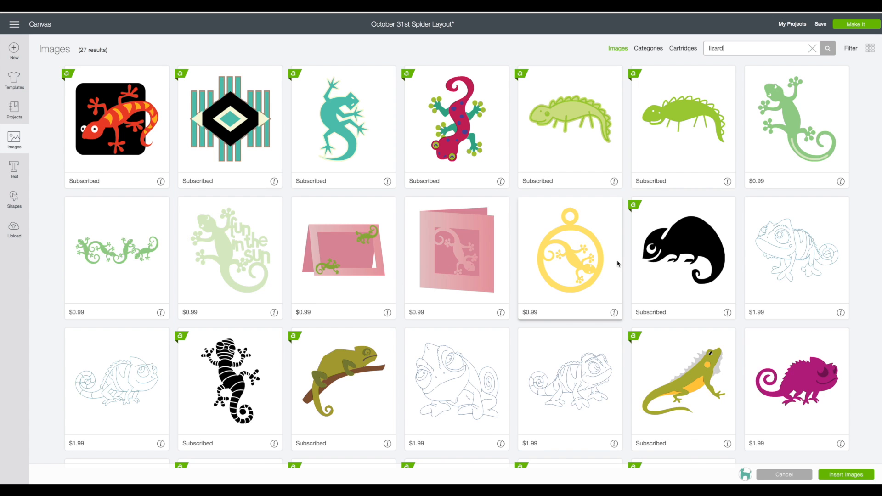
scroll(617, 264, down, 3)
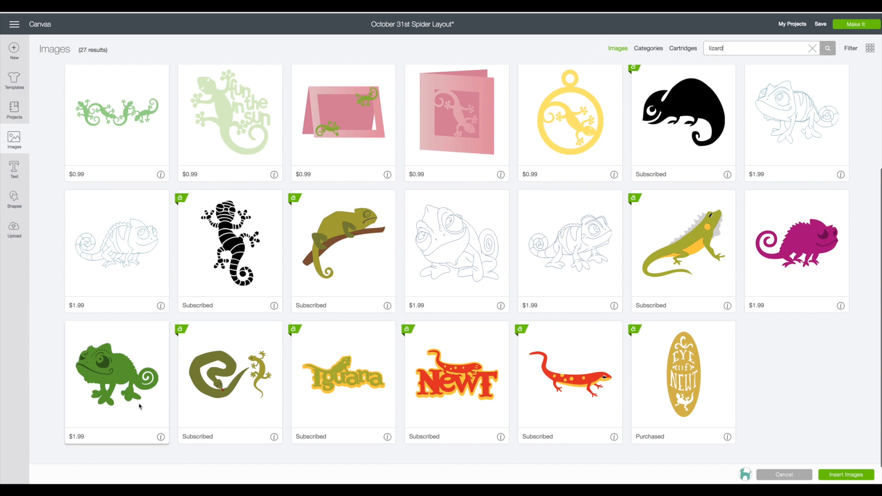
click(274, 438)
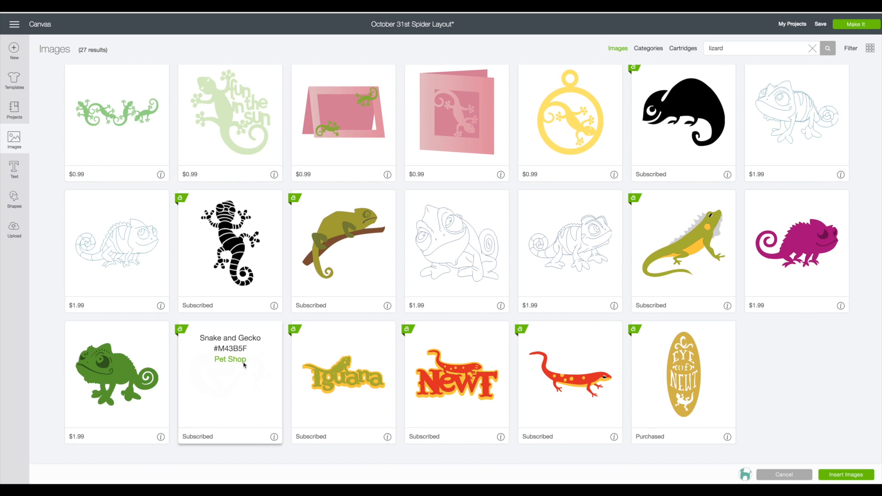
click(246, 409)
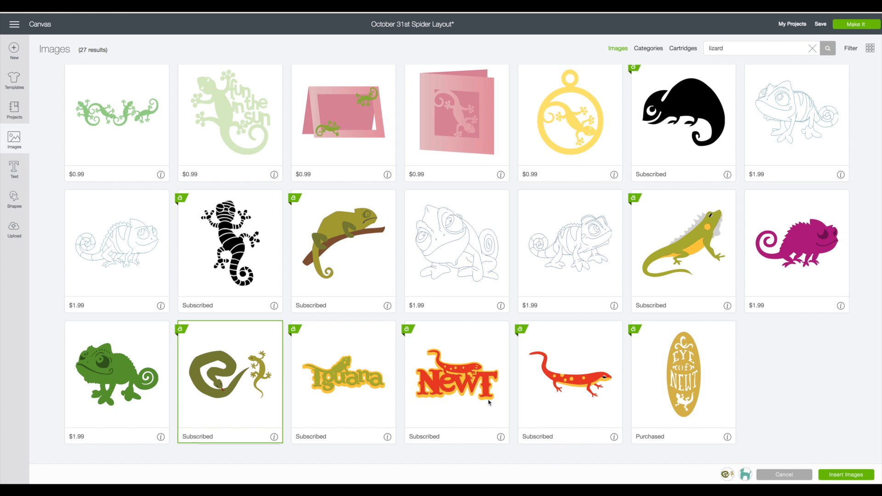
click(846, 474)
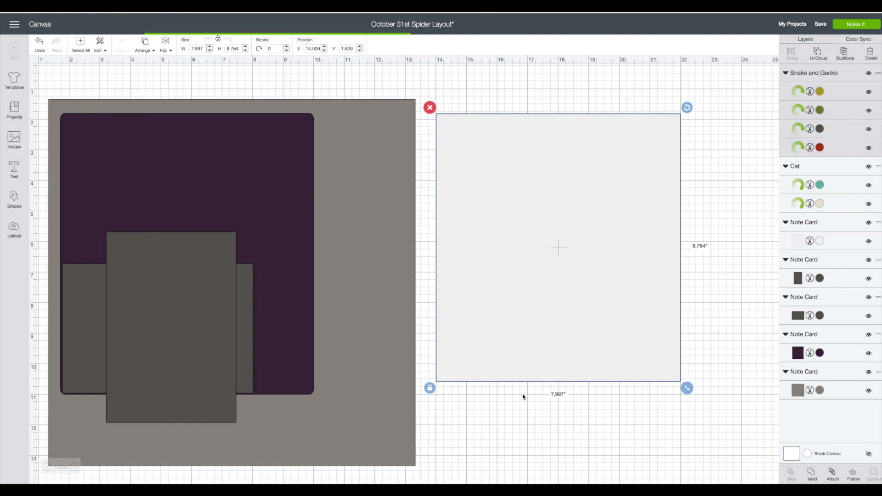
Ungroup the Snake and Gecko image, delete its snake layers, and move the green gecko onto the white note card.
drag(218, 214, 537, 267)
right_click(551, 246)
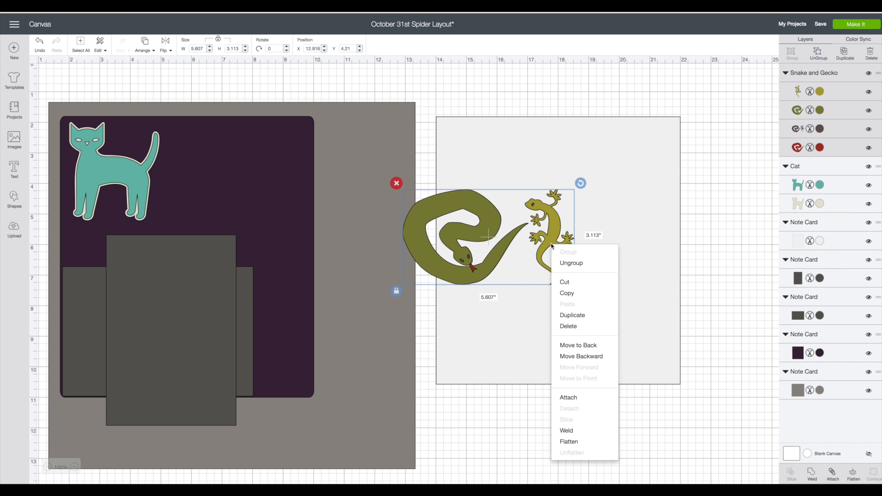
click(569, 264)
click(444, 200)
key(Delete)
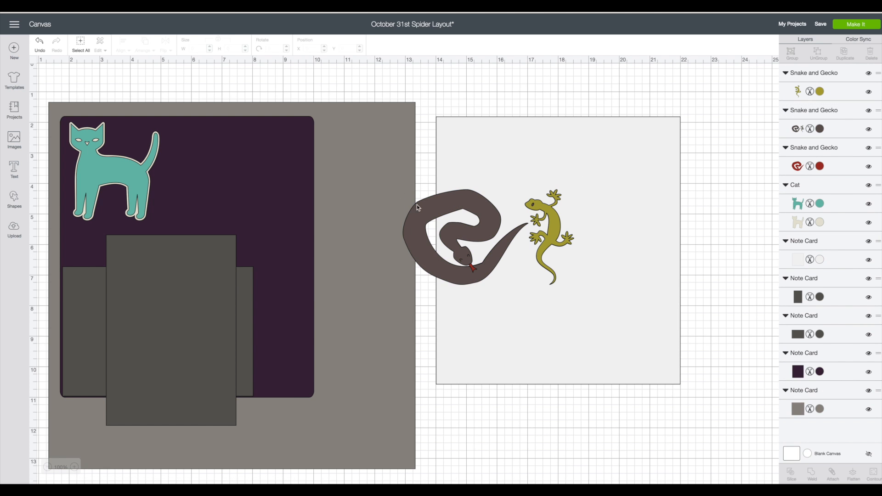
click(415, 204)
click(400, 186)
click(426, 211)
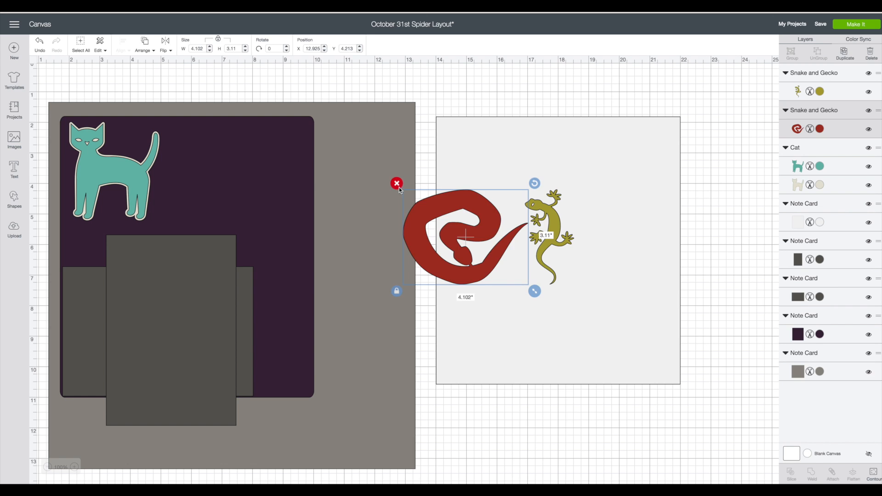
key(Delete)
click(554, 231)
drag(554, 231, 635, 228)
Ungroup the cat, place its teal layer on the white note card, and delete the beige backing layer.
drag(150, 186, 478, 268)
right_click(453, 259)
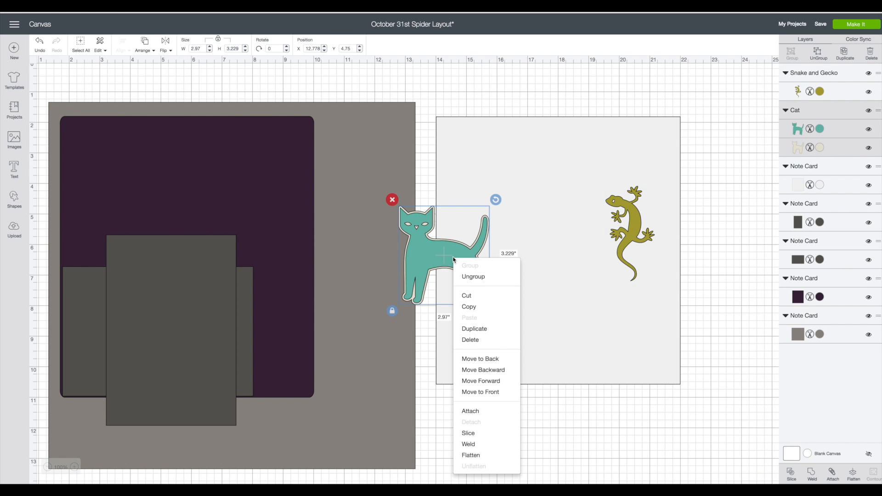
click(468, 276)
click(465, 276)
drag(464, 275, 557, 308)
click(416, 229)
click(393, 202)
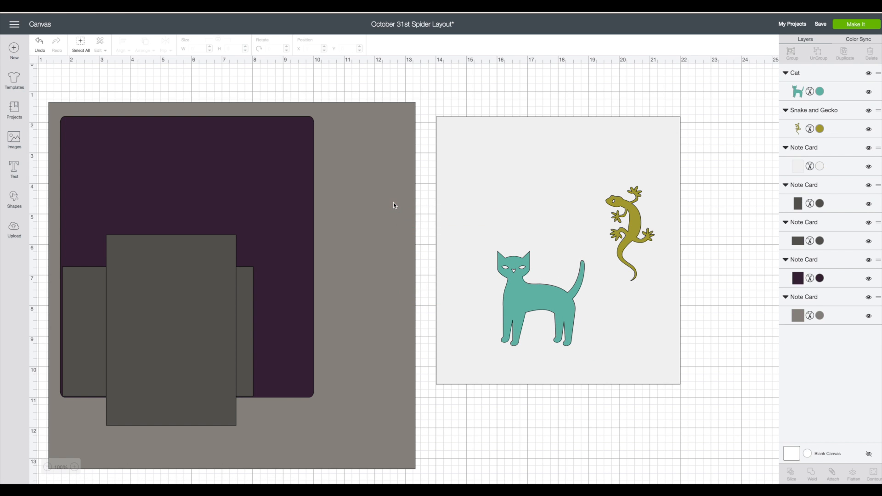
Resize the cat to about 2.59 × 2.82 in and the gecko to about 1.74 × 3.36 in, positioned above the cat's tail.
click(535, 302)
drag(593, 356, 583, 347)
click(634, 259)
drag(661, 288, 665, 295)
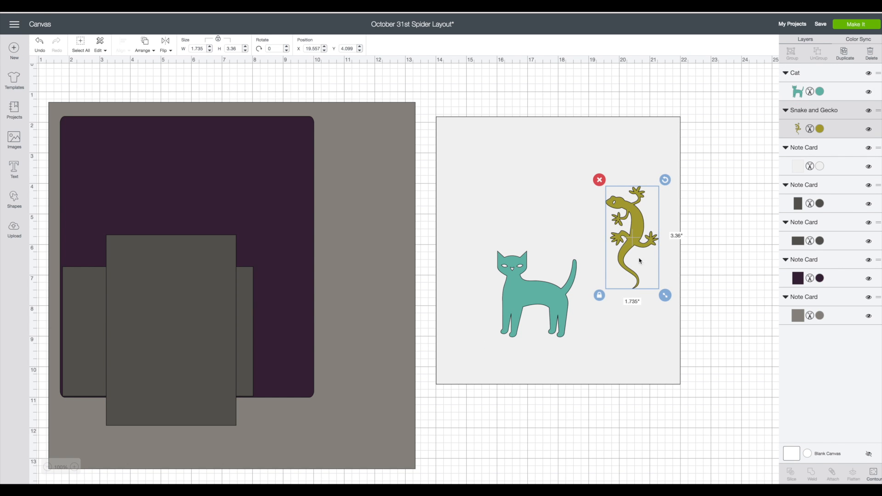
drag(635, 212, 602, 183)
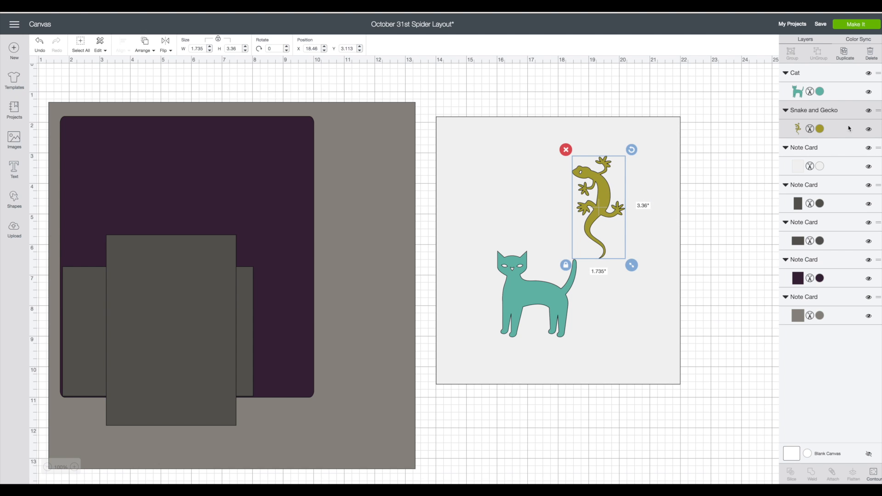
Change the line type of the gecko and cat layers from Cut to Write.
click(798, 130)
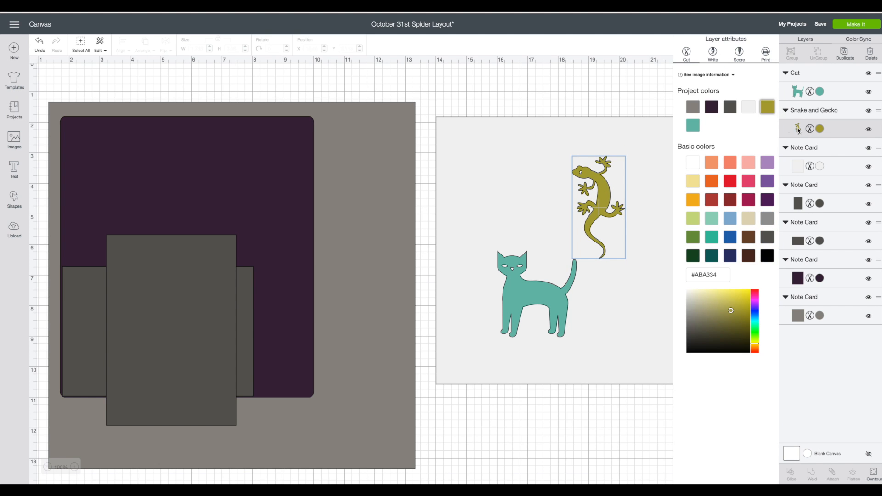
click(712, 53)
click(538, 294)
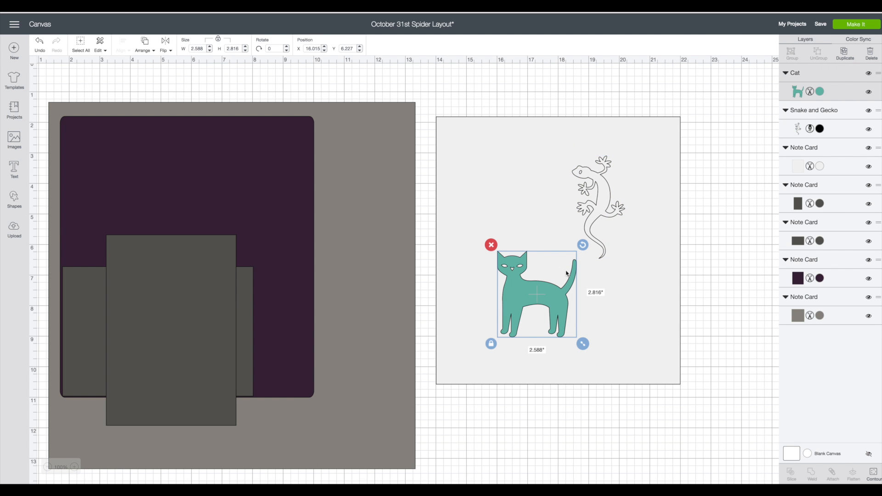
click(819, 92)
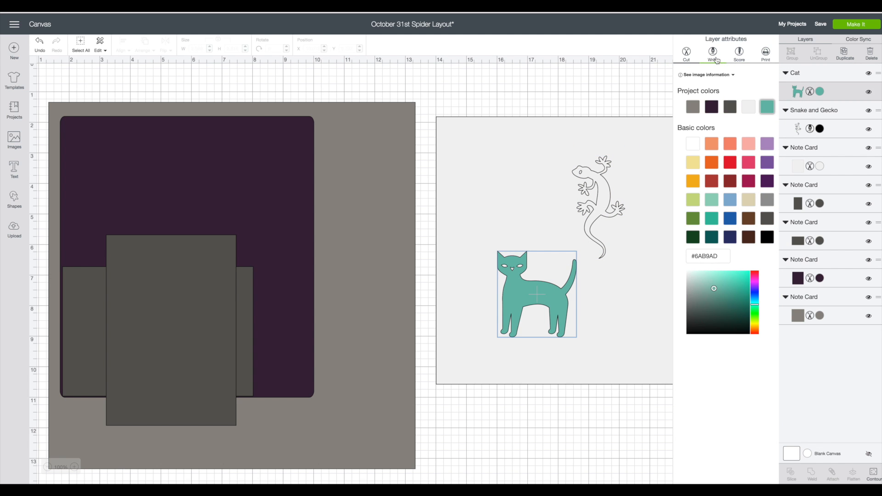
click(713, 53)
click(622, 85)
Make six duplicates of the gecko outline.
click(599, 187)
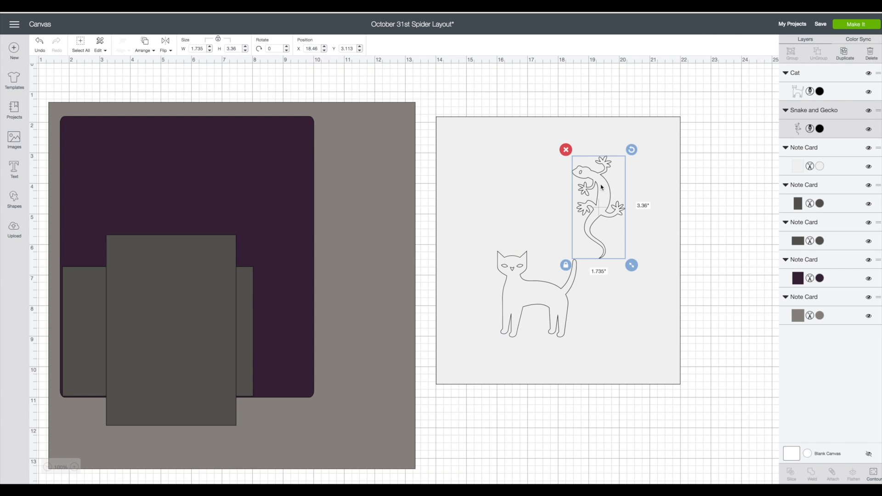
click(844, 53)
click(844, 53)
click(844, 53)
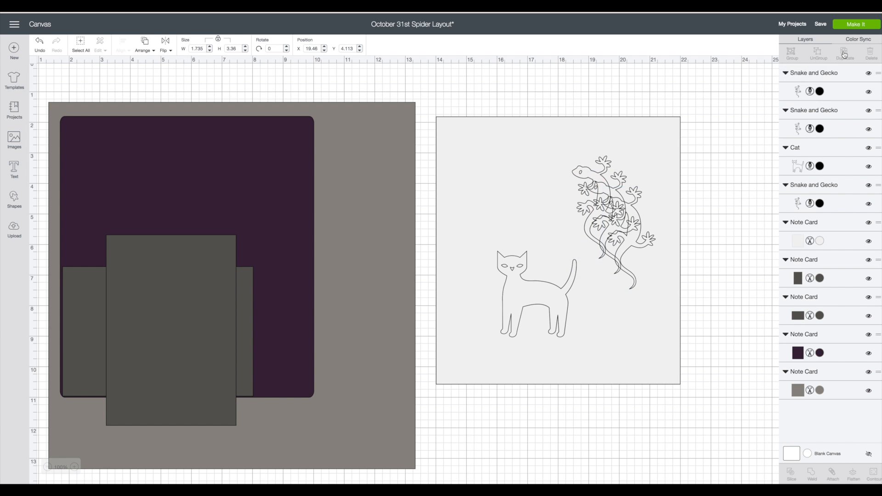
click(844, 53)
click(844, 53)
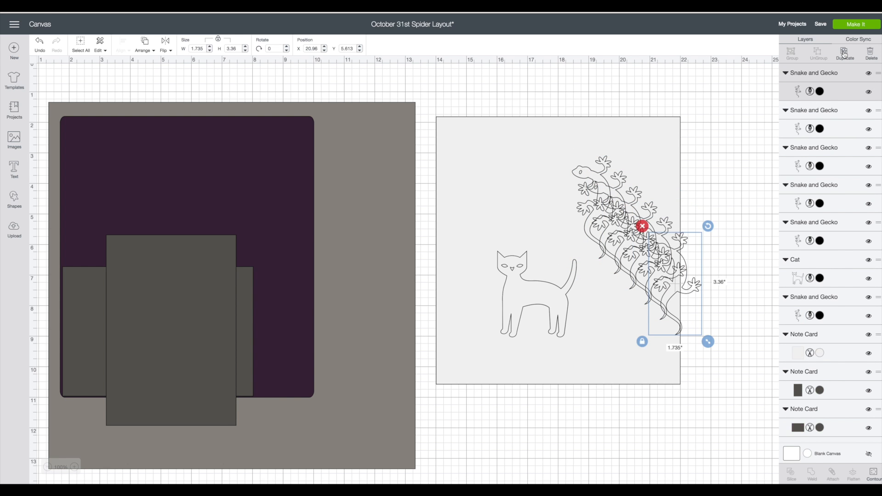
click(844, 53)
Move the gecko outlines off the white note card into a pile on the grey layout background.
drag(690, 279, 366, 238)
drag(598, 221, 367, 241)
drag(578, 206, 372, 239)
drag(620, 216, 386, 239)
drag(652, 238, 403, 245)
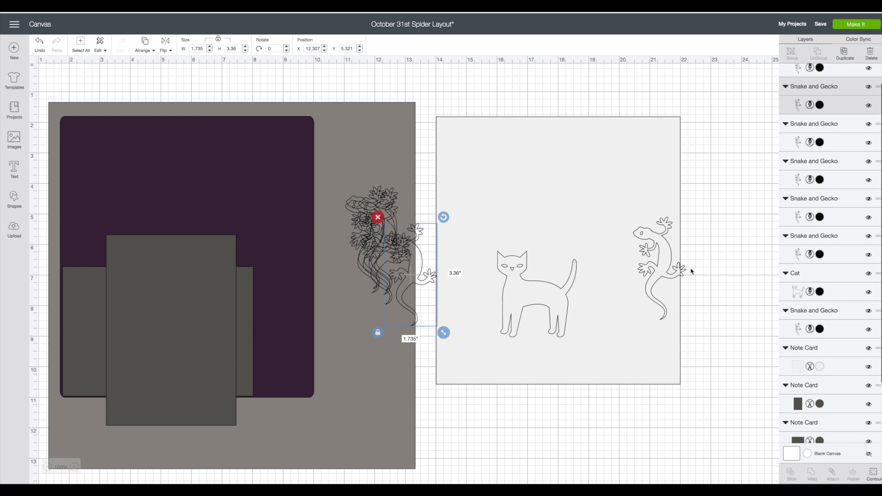
drag(673, 259, 437, 257)
Move the cat outline to the upper part of the white note card and duplicate it seven times.
drag(526, 295, 542, 200)
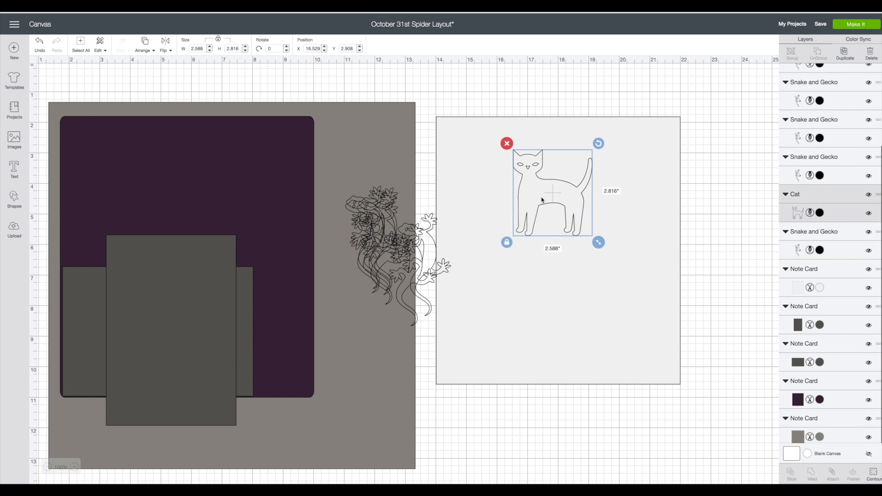
click(844, 53)
click(845, 54)
click(845, 53)
click(845, 53)
click(845, 53)
click(845, 53)
click(845, 53)
Move the surplus cat outlines off the white card into a pile on the grey background below the geckos.
drag(675, 311, 380, 370)
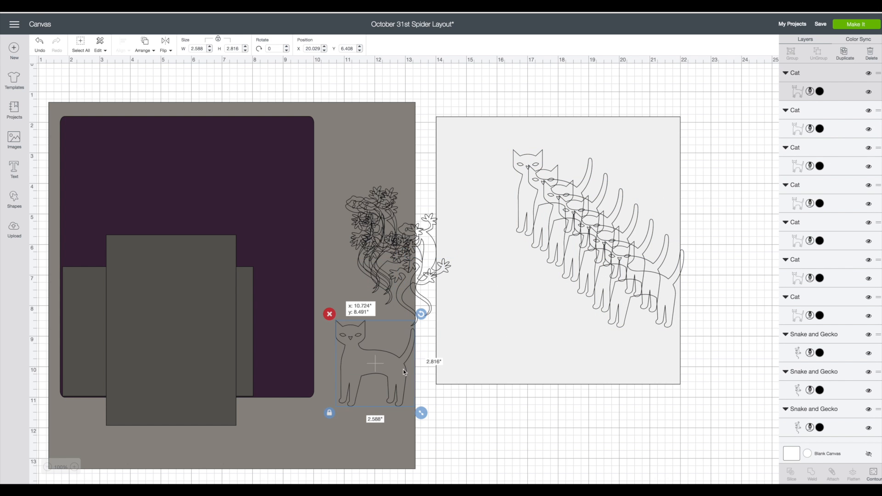
drag(652, 263, 387, 374)
drag(609, 279, 360, 386)
drag(615, 248, 390, 363)
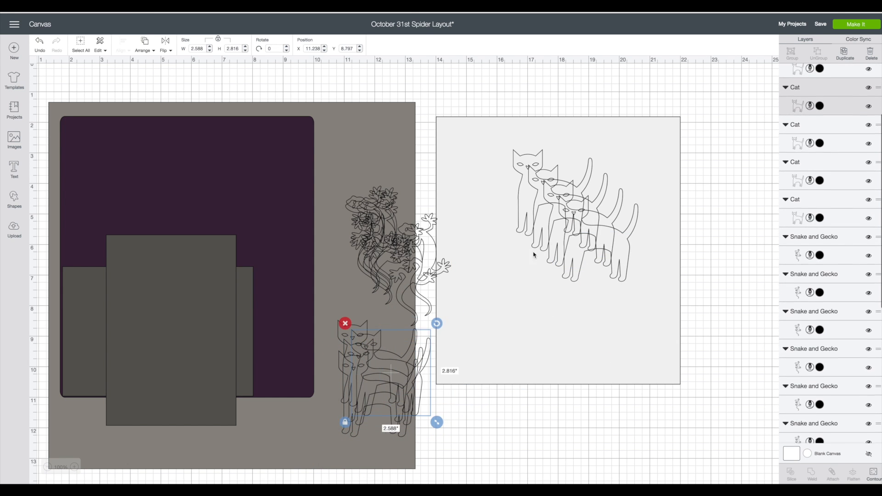
drag(581, 227, 404, 388)
Spread the remaining cats over the white card's lower area, its upper-left corner with a slight tilt, and its right edge.
drag(607, 246, 610, 317)
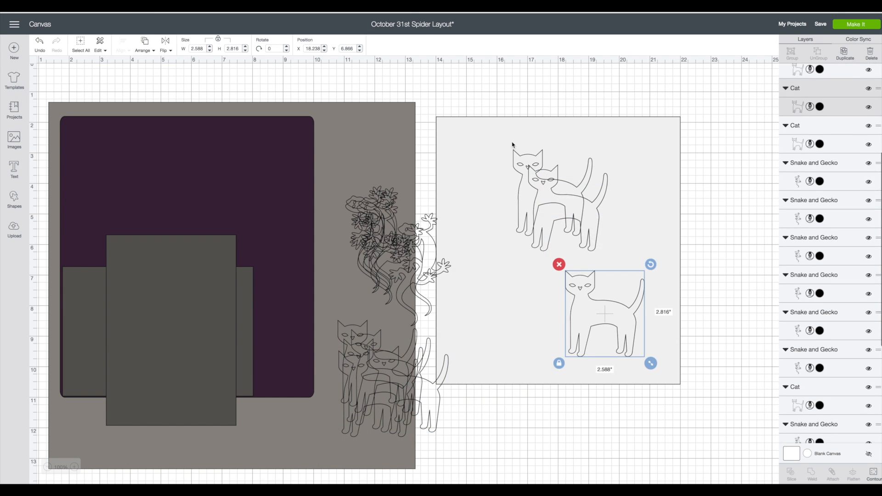
drag(520, 161, 444, 116)
drag(524, 104, 511, 90)
drag(570, 202, 712, 225)
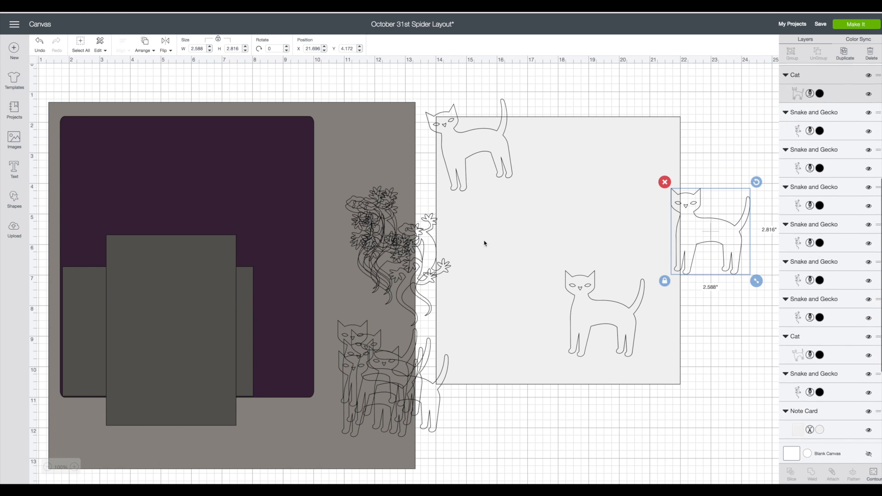
Bring one gecko from the pile to the white card's upper edge, rotated to about 119°.
drag(425, 249, 634, 260)
drag(609, 223, 593, 149)
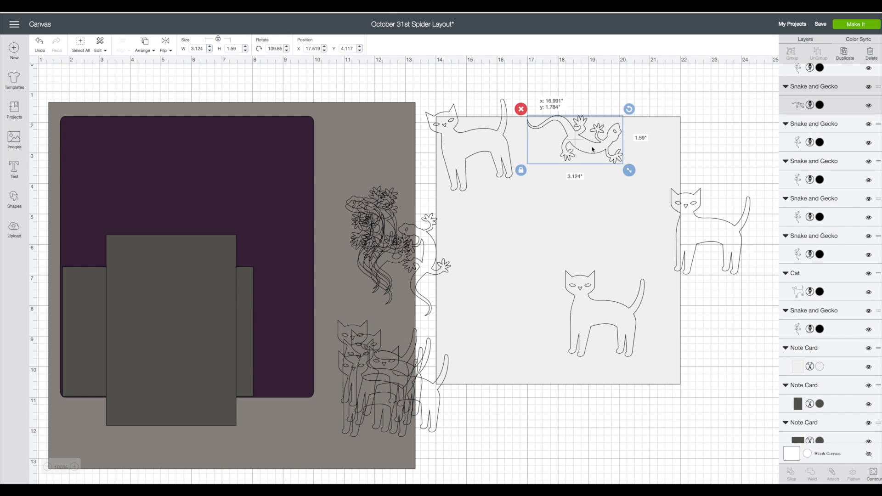
drag(629, 107, 628, 106)
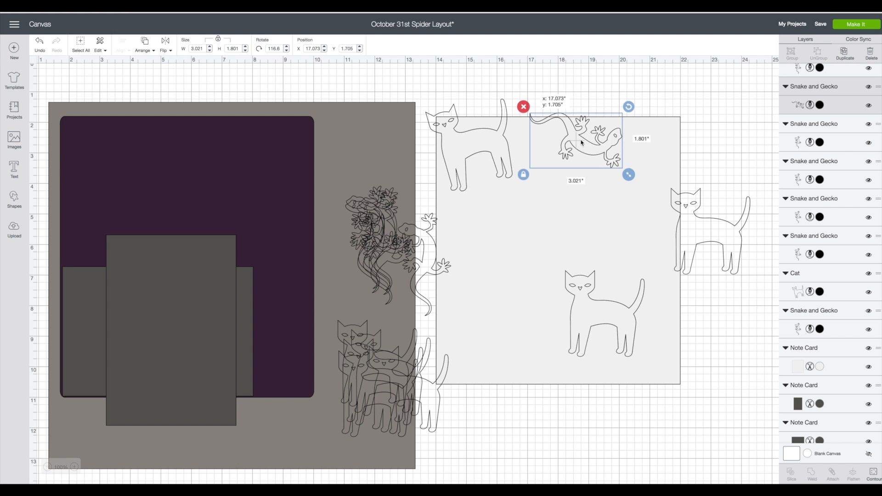
drag(589, 132, 577, 140)
Move the cat at the card's right edge to the upper-right corner and rotate it to about 123°.
click(714, 259)
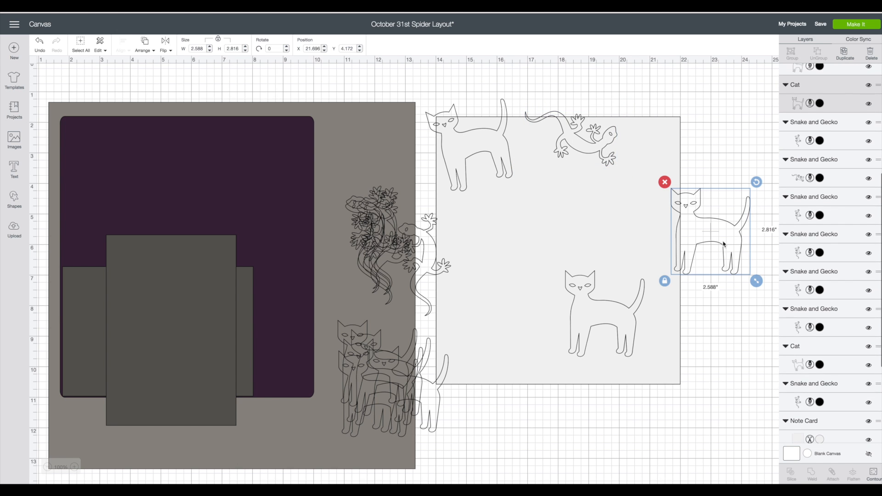
drag(716, 250, 694, 170)
drag(730, 109, 683, 149)
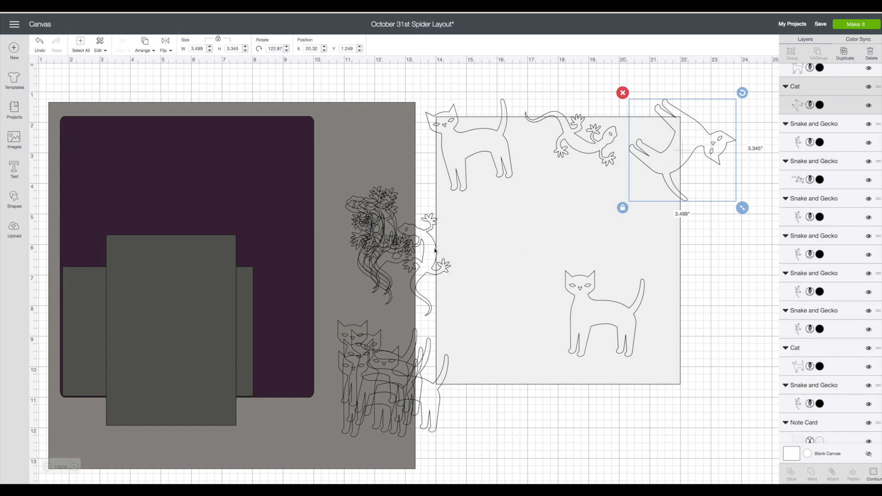
Place a rotated gecko at the card's left edge and the lower cat in the middle, rotated to about 117°.
drag(434, 250, 549, 250)
drag(570, 205, 455, 238)
drag(613, 315, 571, 229)
drag(614, 183, 573, 255)
drag(575, 221, 570, 213)
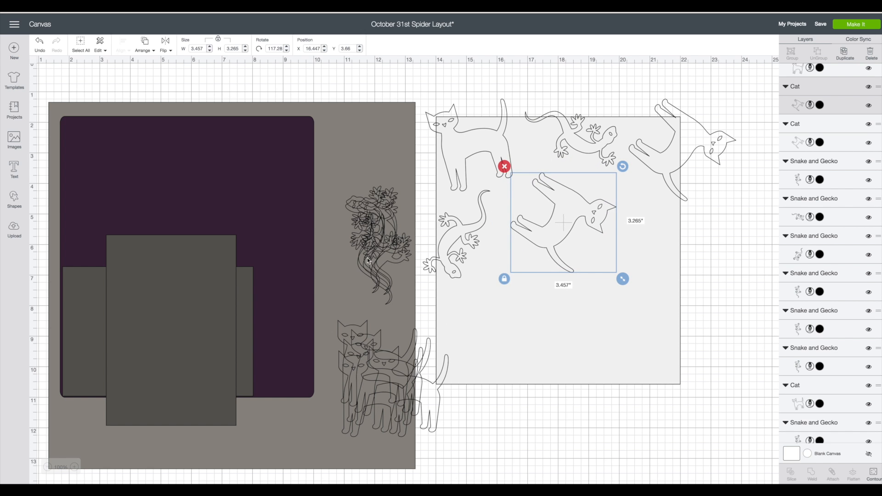
Place a gecko at the card's right edge and a cat turned upside down over its lower-left corner.
drag(367, 261, 658, 243)
drag(405, 374, 530, 341)
drag(533, 294, 442, 393)
drag(487, 358, 460, 370)
Place another gecko in the lower middle of the card, rotated to about 345°, beside the upside-down cat.
drag(361, 224, 554, 309)
drag(588, 349, 548, 294)
drag(563, 253, 548, 248)
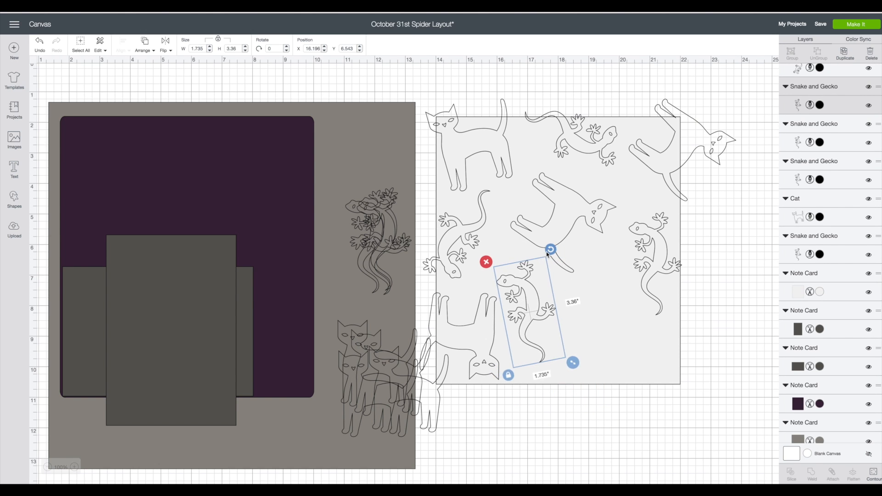
drag(535, 303, 543, 301)
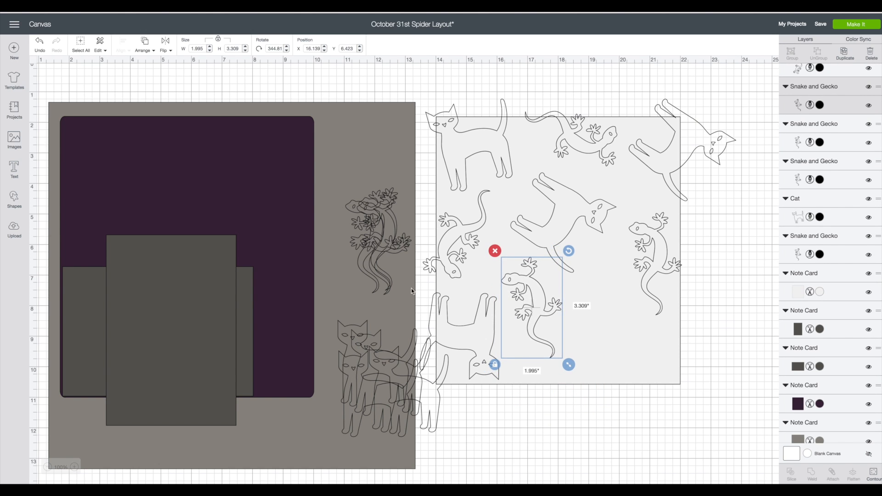
Place a rotated cat in the card's lower-right area and shift the right-edge gecko to make room for it.
drag(417, 384, 650, 398)
drag(659, 334, 612, 346)
click(537, 311)
click(612, 340)
drag(674, 262, 686, 256)
drag(617, 338, 619, 329)
Bring a gecko from the pile to the card's lower-right corner and turn it head down.
drag(393, 236, 693, 387)
drag(712, 339, 659, 459)
drag(693, 410, 689, 403)
Delete one spare cat from the pile and reposition the lower-right gecko over the corner, rotated to about 220°.
drag(411, 373, 764, 309)
click(680, 278)
click(681, 399)
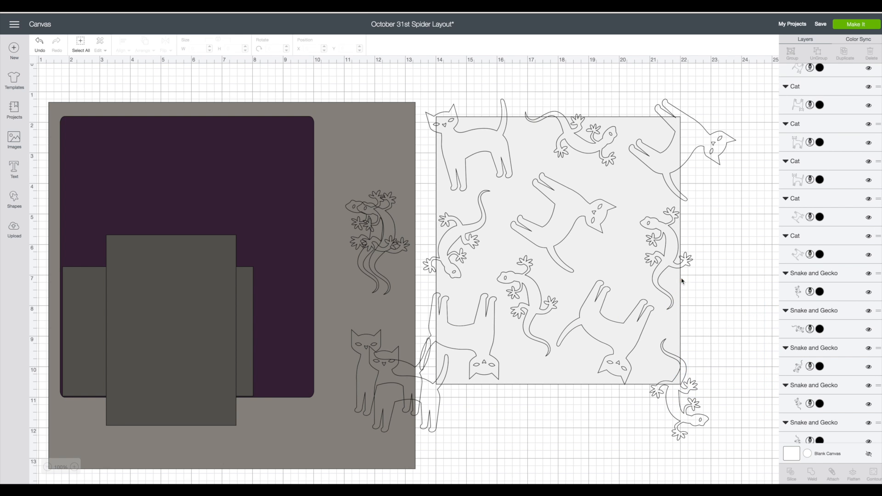
drag(715, 335, 694, 358)
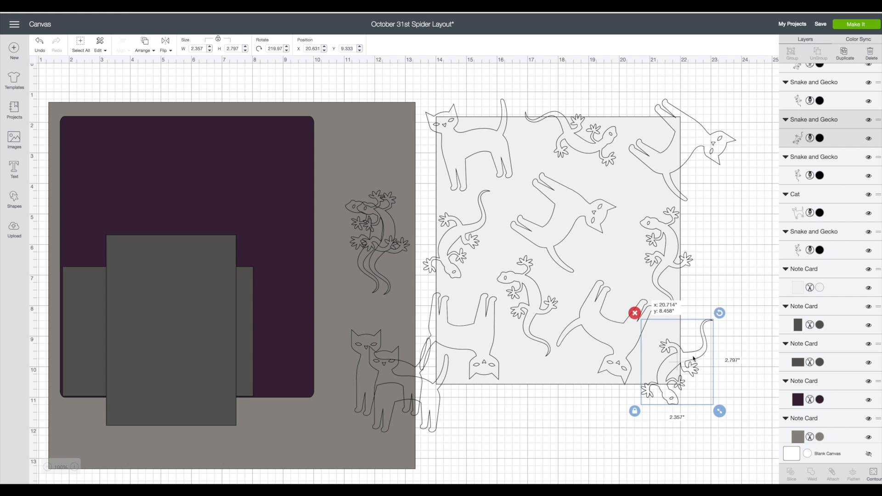
Place a gecko along the card's lower edge, rotated to about 89°, and nudge the neighbouring cat up.
drag(389, 236, 559, 394)
drag(584, 346, 562, 396)
drag(614, 332, 617, 329)
drag(563, 393, 561, 394)
Fine-tune the spacing of the middle cat, lower-middle gecko, lower-right cat and lower-edge gecko on the card.
drag(565, 216, 570, 214)
drag(529, 297, 527, 289)
drag(605, 324, 606, 320)
click(546, 386)
drag(548, 386, 553, 380)
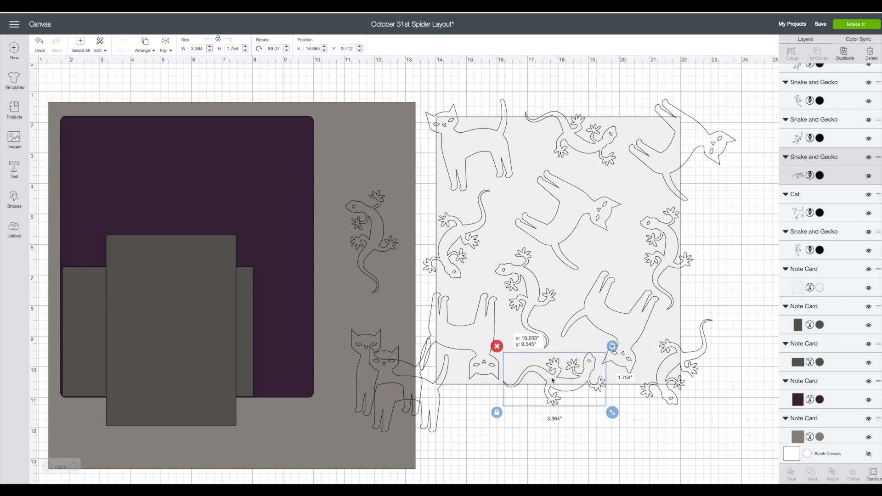
Delete the leftover gecko and the two spare cats from the grey background page.
click(743, 304)
click(374, 239)
click(339, 185)
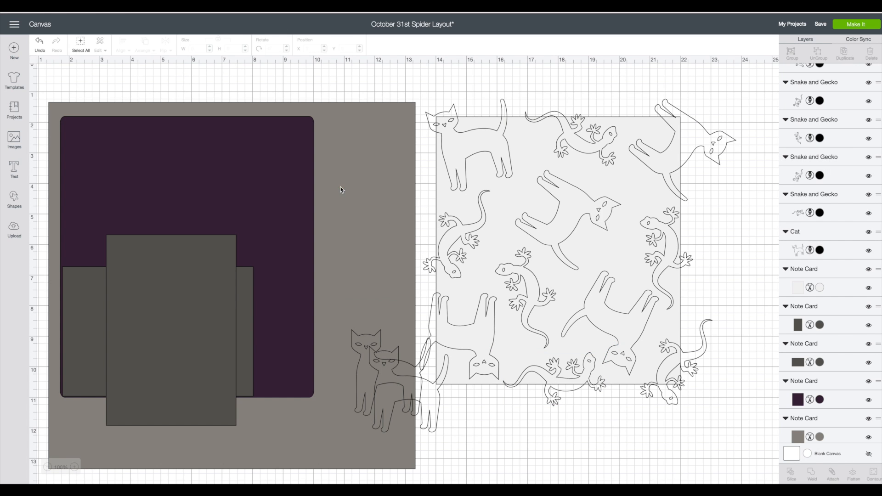
click(392, 368)
click(344, 321)
click(375, 358)
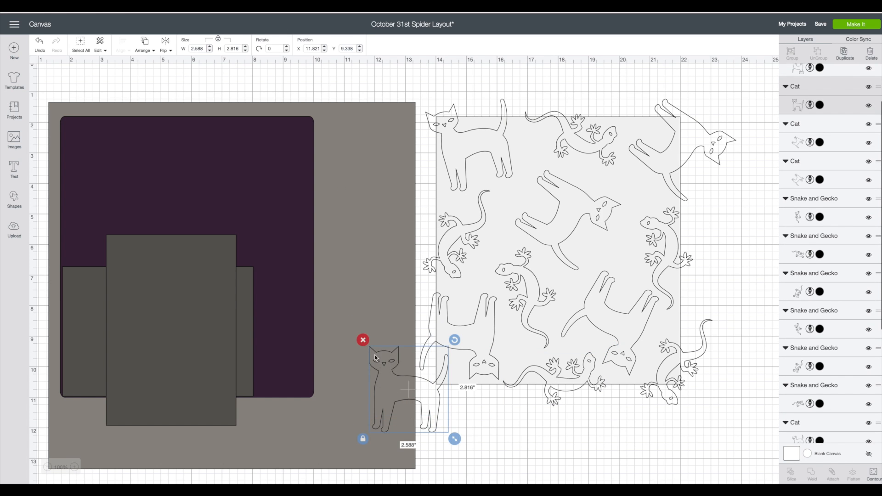
click(363, 340)
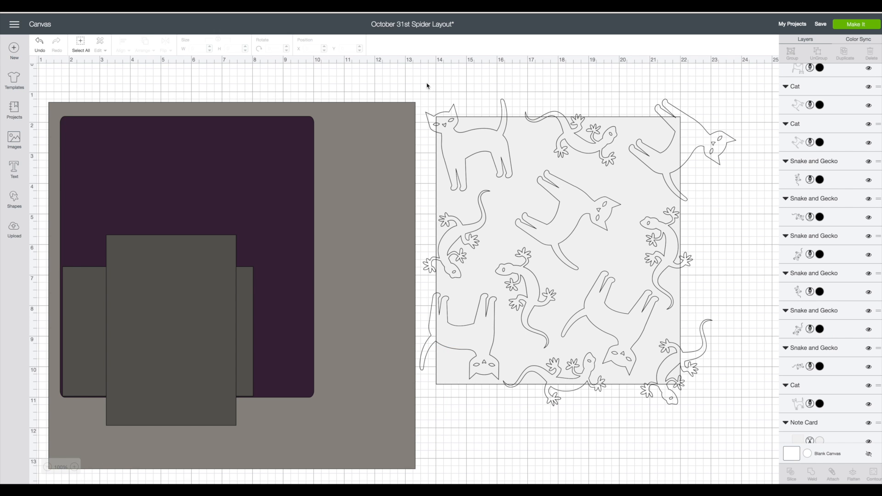
Attach all the cats and geckos to the light note card and shift the attached design slightly up.
drag(427, 85, 699, 423)
right_click(592, 220)
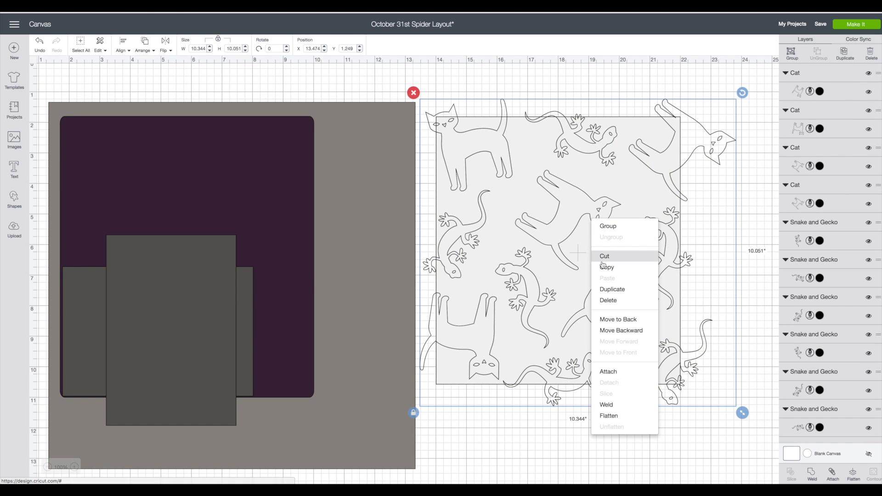
click(607, 371)
drag(594, 222, 597, 215)
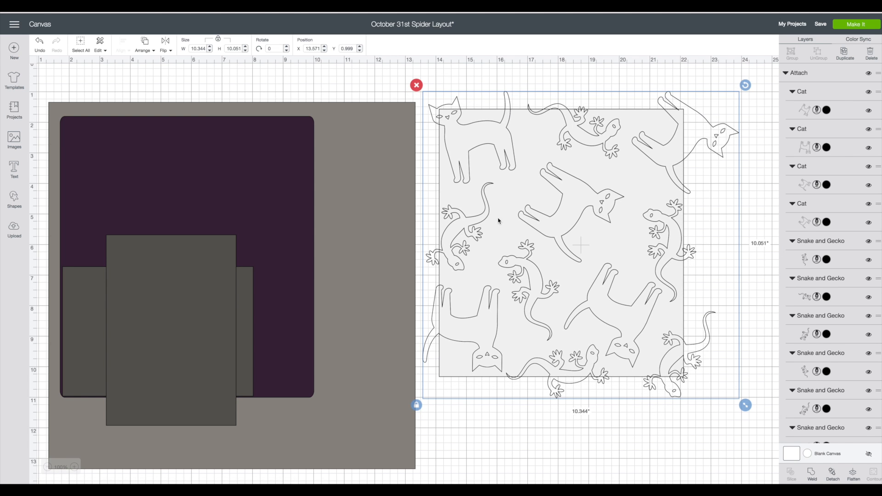
Recolour the 12-inch background page Cream and the large purple rounded mat Black.
click(373, 191)
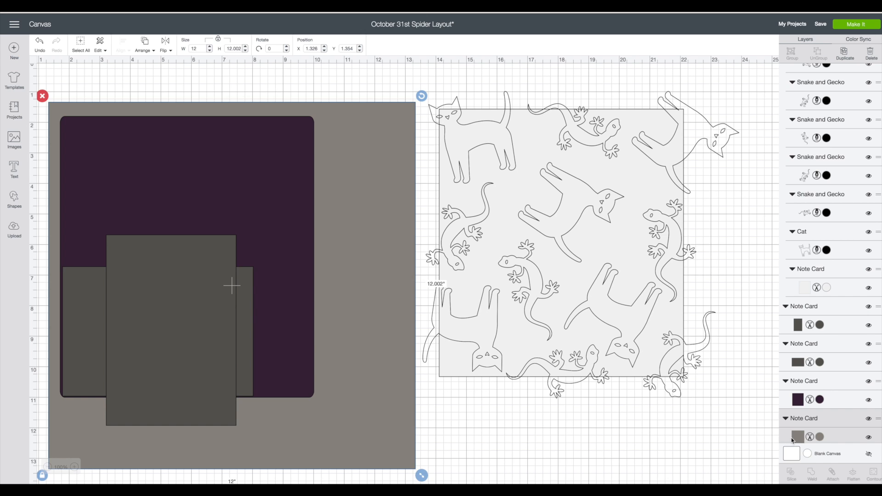
click(793, 440)
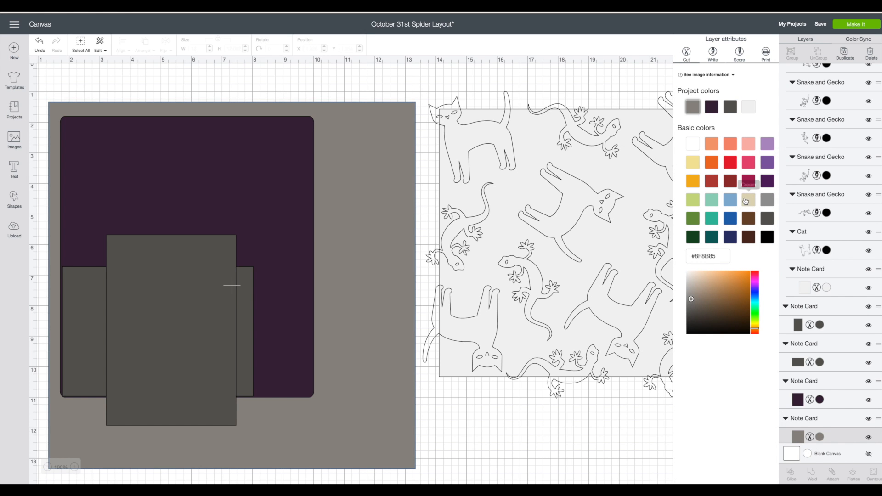
click(749, 201)
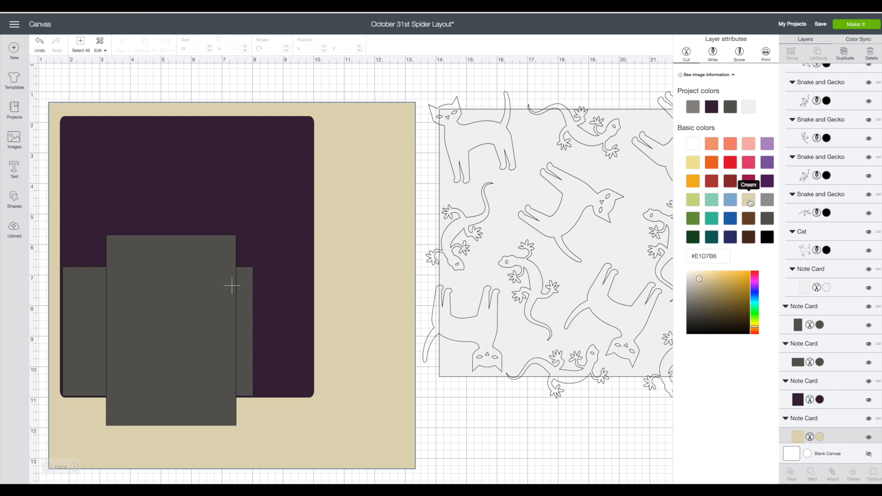
click(246, 149)
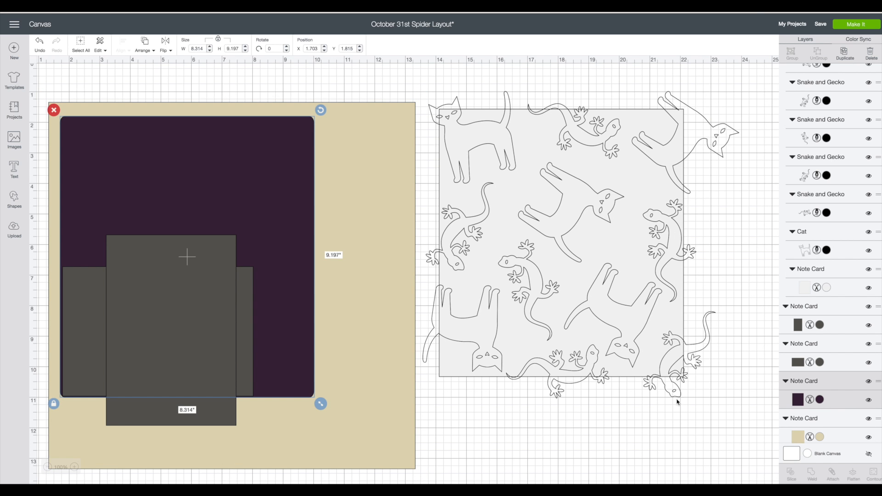
click(798, 399)
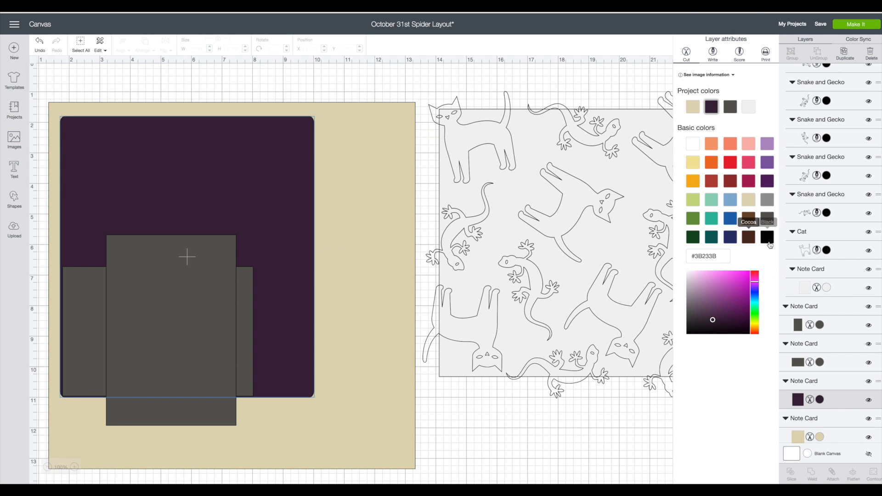
click(768, 237)
Slide the vertical photo card off the horizontal one and recolour both photo cards Black.
drag(181, 311, 320, 319)
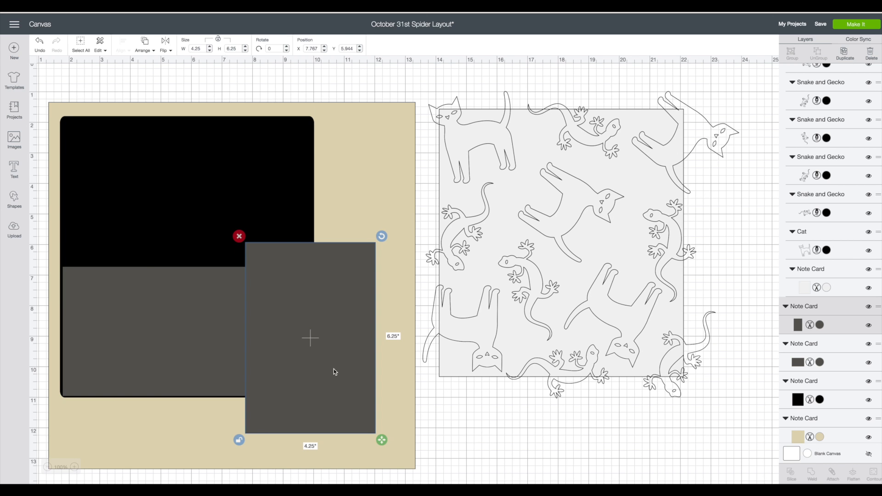
scroll(770, 362, up, 1)
scroll(770, 362, left, 1)
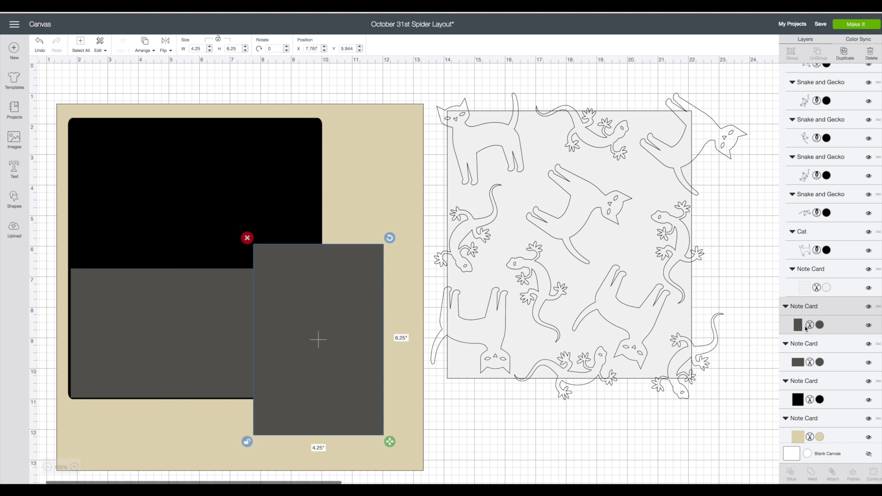
click(799, 325)
click(771, 237)
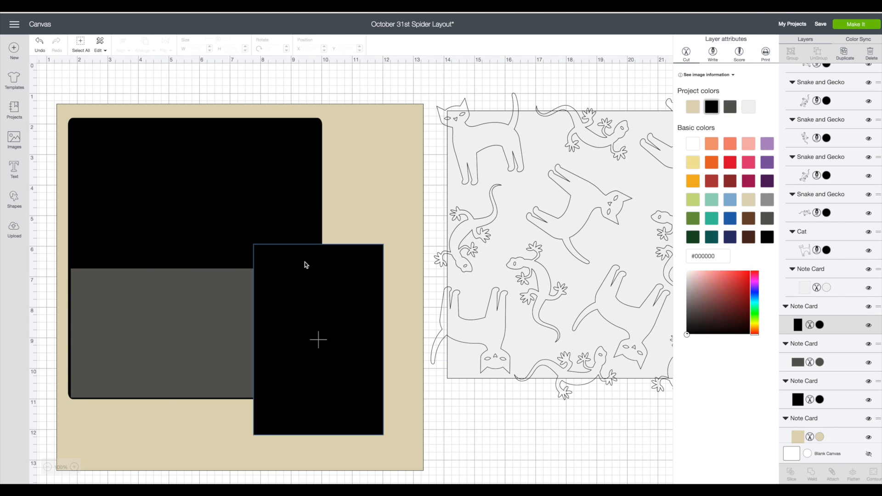
click(220, 294)
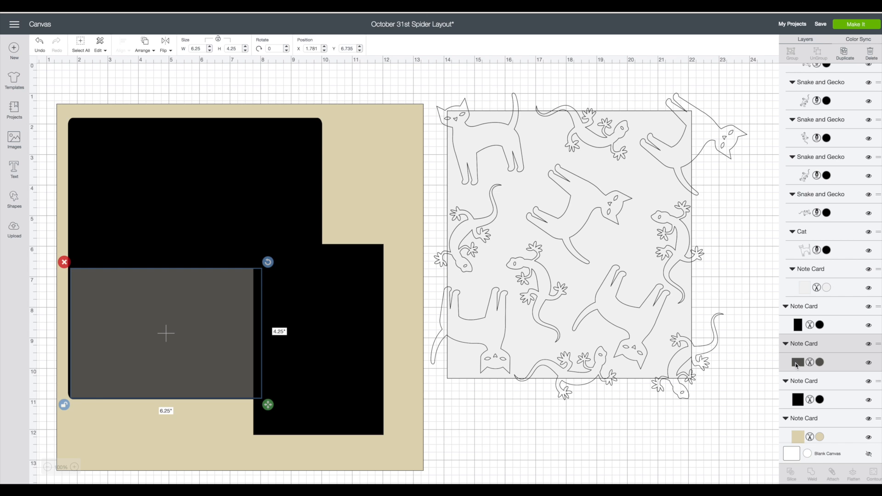
click(797, 362)
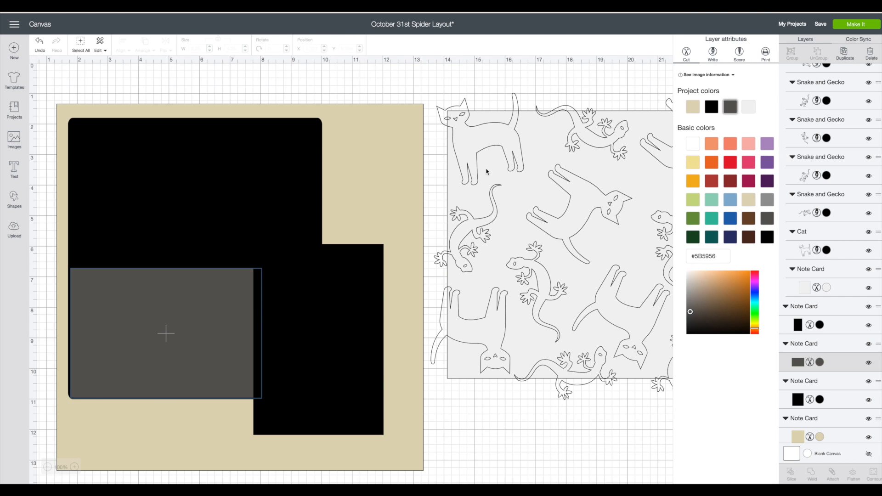
click(772, 237)
Move both photo cards off the page and centre the attached cat-and-gecko card on the black mat.
drag(315, 299, 549, 329)
drag(224, 301, 533, 361)
drag(592, 181, 245, 199)
Bring the vertical photo card to the front, overlapping the right edge of the patterned card.
drag(533, 275, 362, 221)
right_click(388, 225)
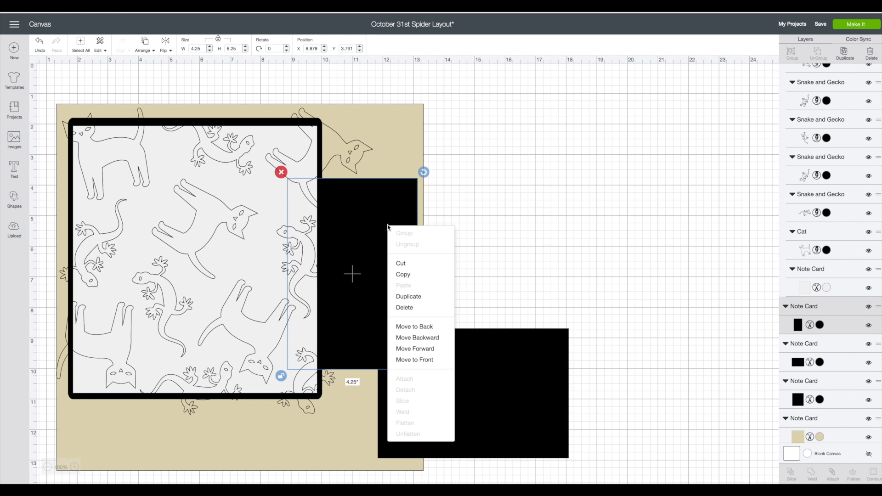
click(423, 331)
drag(394, 290, 382, 287)
Bring the horizontal photo card to the front across the middle of the patterned card and nudge the vertical card slightly right.
drag(502, 392, 518, 325)
right_click(518, 325)
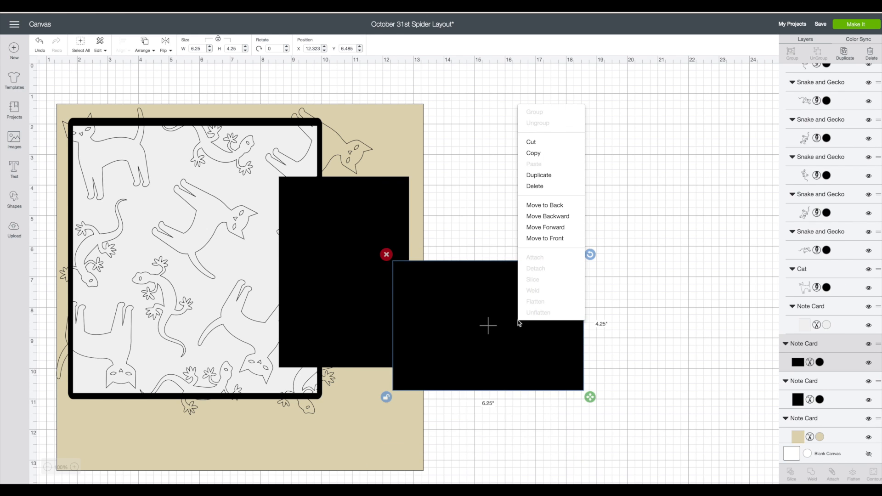
click(540, 239)
drag(529, 331, 216, 268)
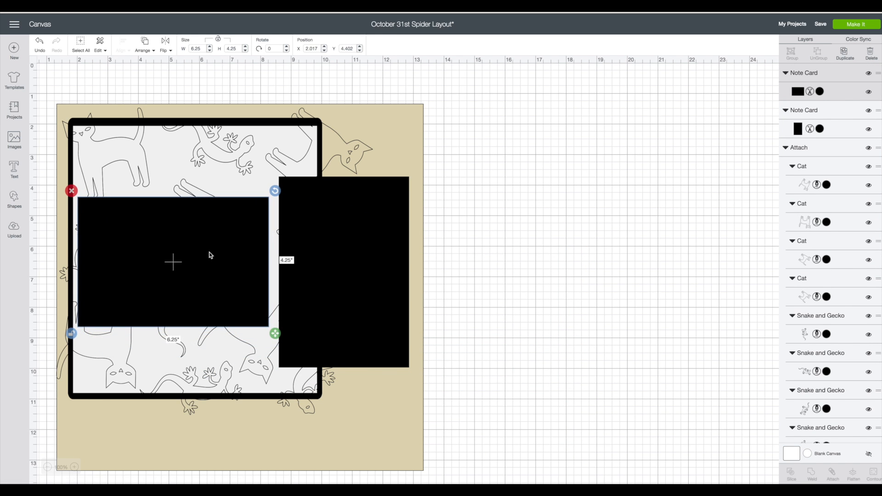
click(356, 277)
drag(359, 277, 361, 278)
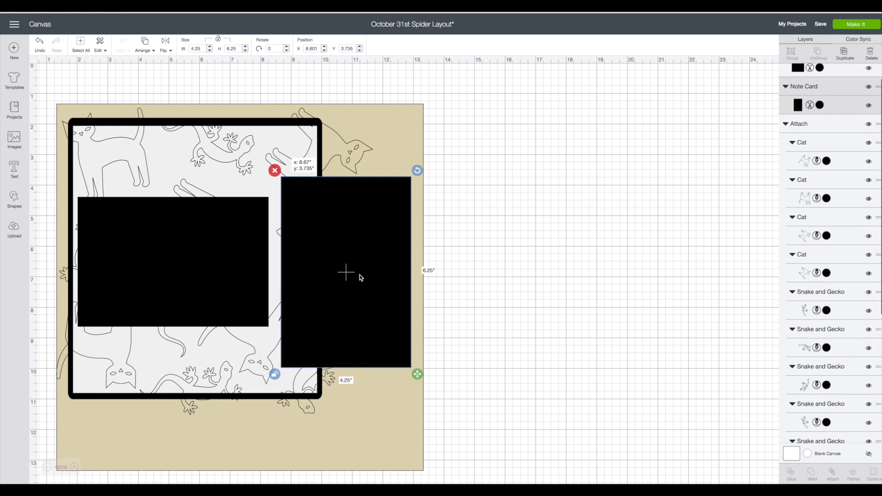
click(504, 289)
Search the image library for "hunting", insert the Hunting Buddies title and place it on the blank canvas beside the page.
scroll(54, 210, down, 1)
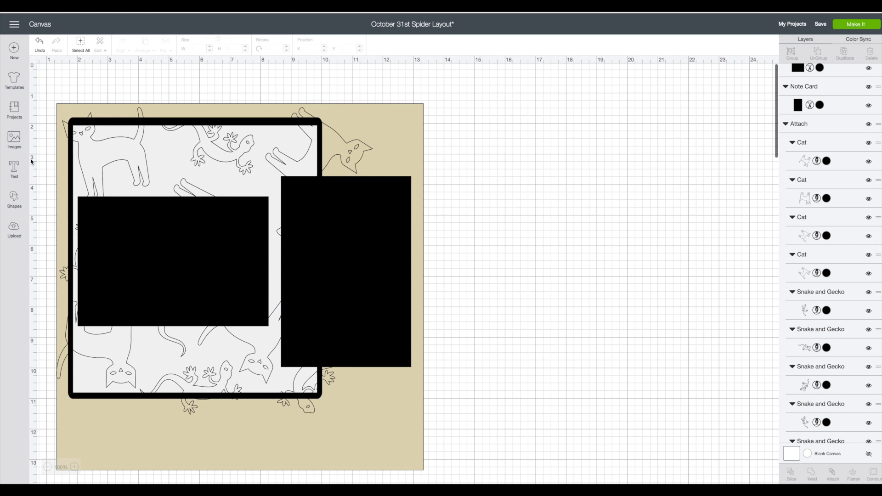
click(16, 142)
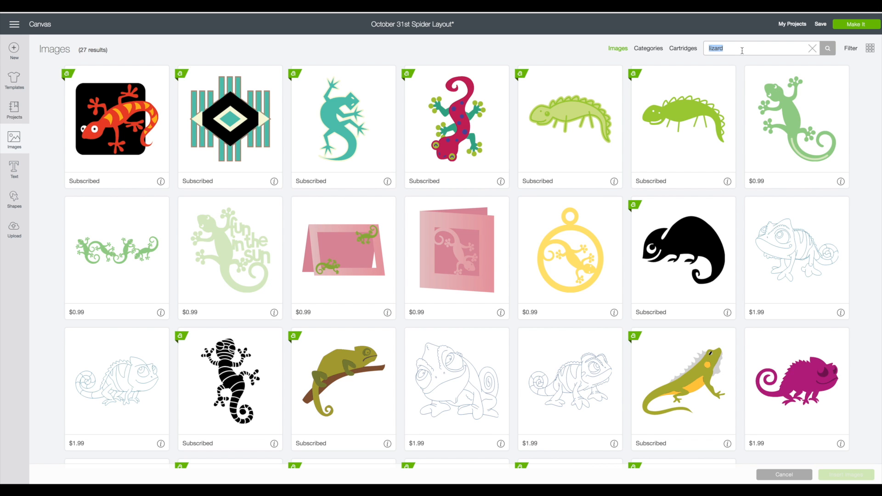
key(Return)
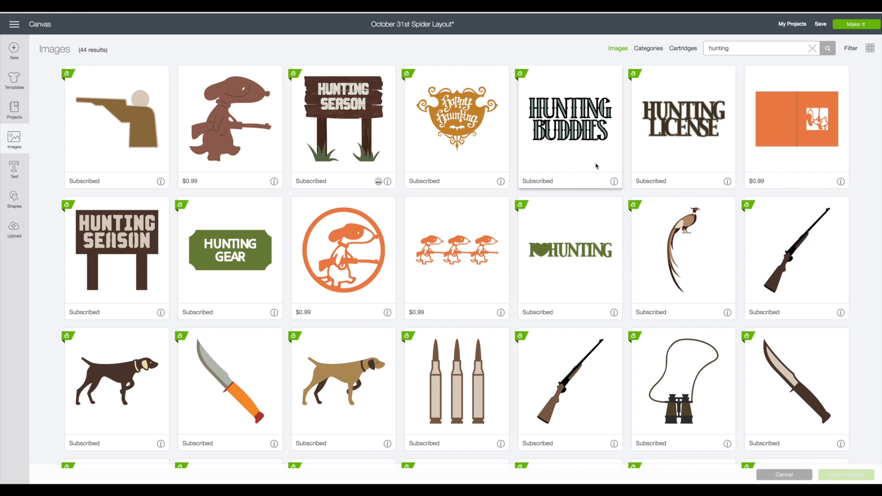
click(615, 182)
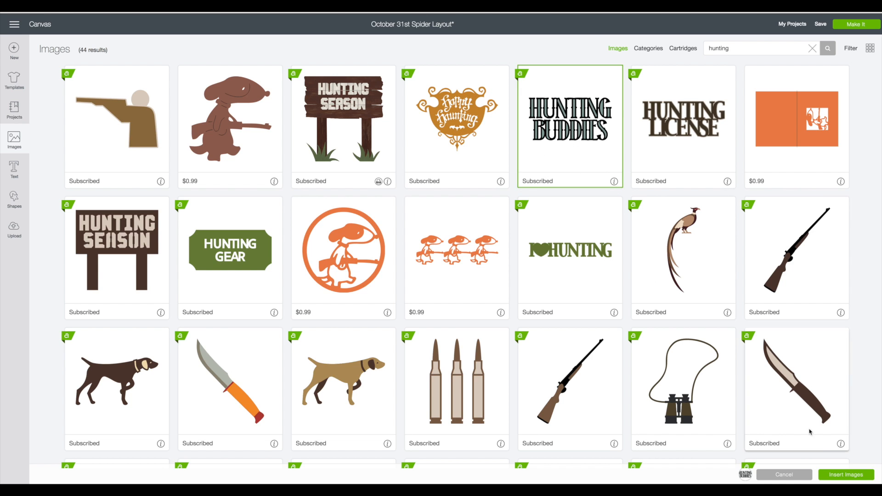
click(846, 475)
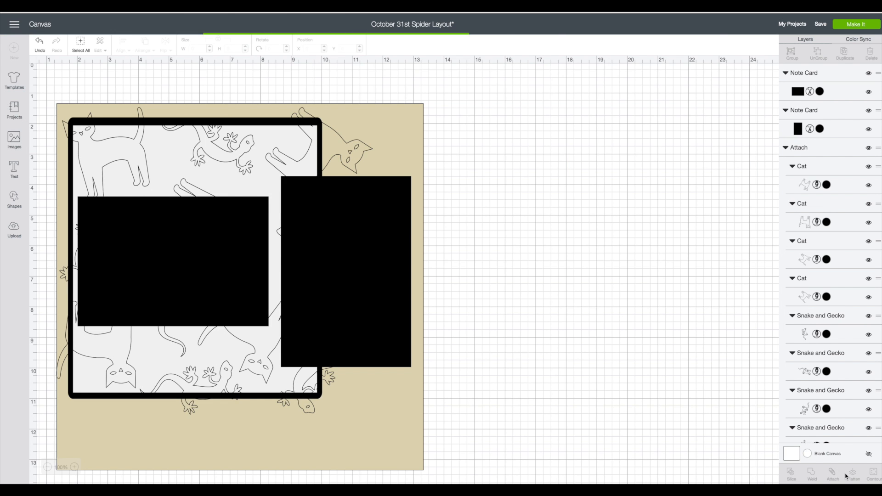
drag(246, 205, 631, 210)
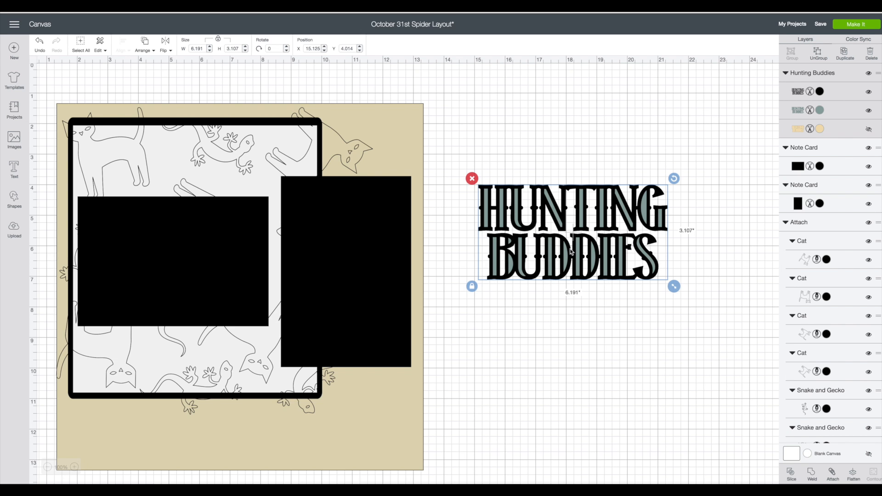
Recolour the teal layer of the Hunting Buddies title white.
click(794, 113)
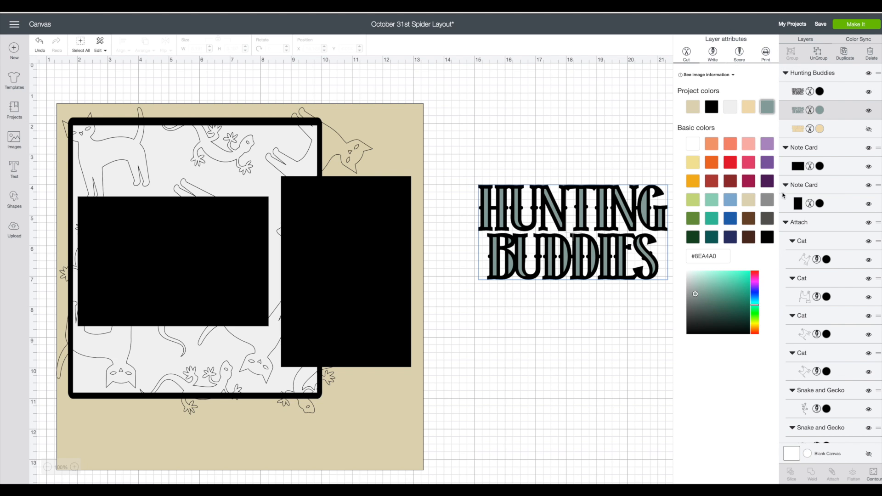
click(694, 145)
click(584, 155)
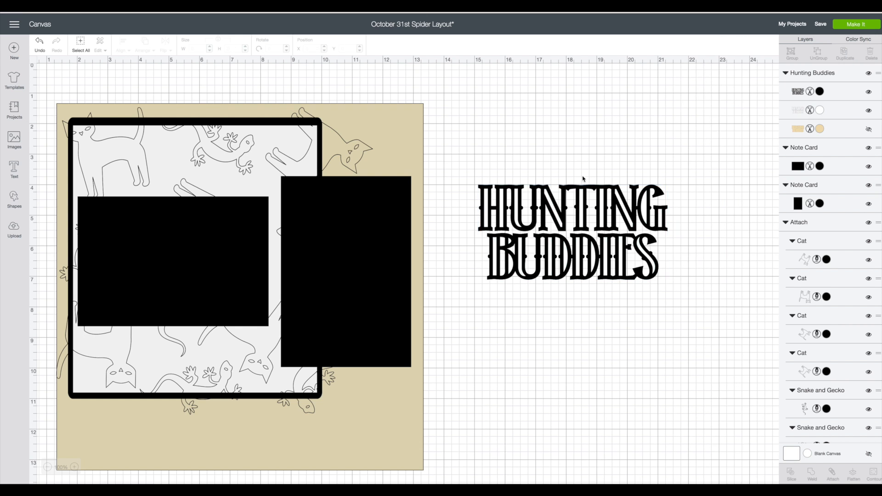
Ungroup the Hunting Buddies title and separate its black lettering above the white layer.
right_click(584, 195)
click(602, 210)
drag(595, 202, 575, 113)
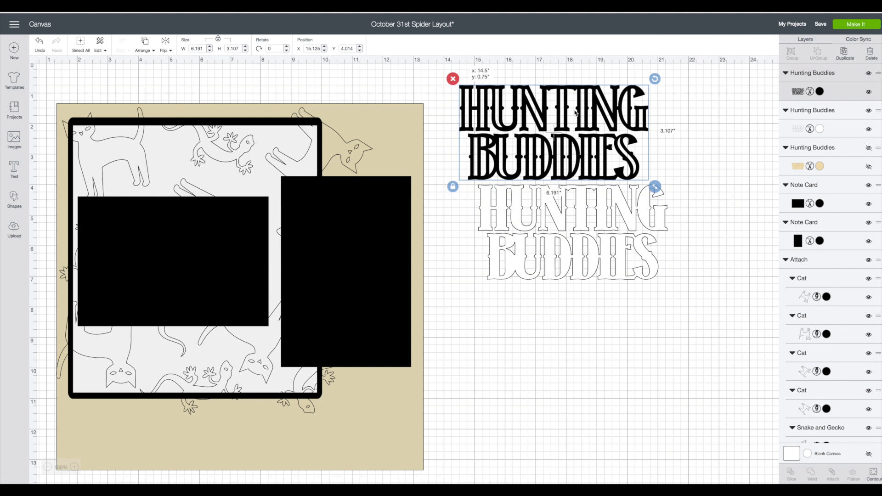
click(585, 242)
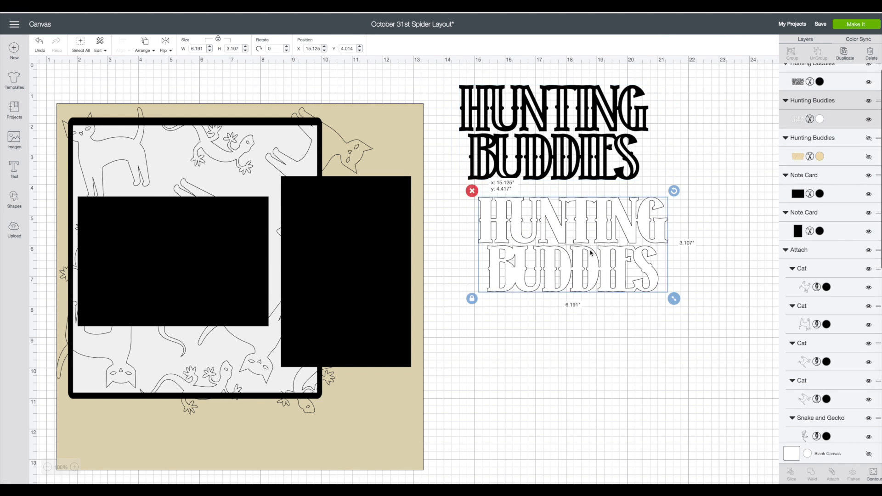
right_click(601, 217)
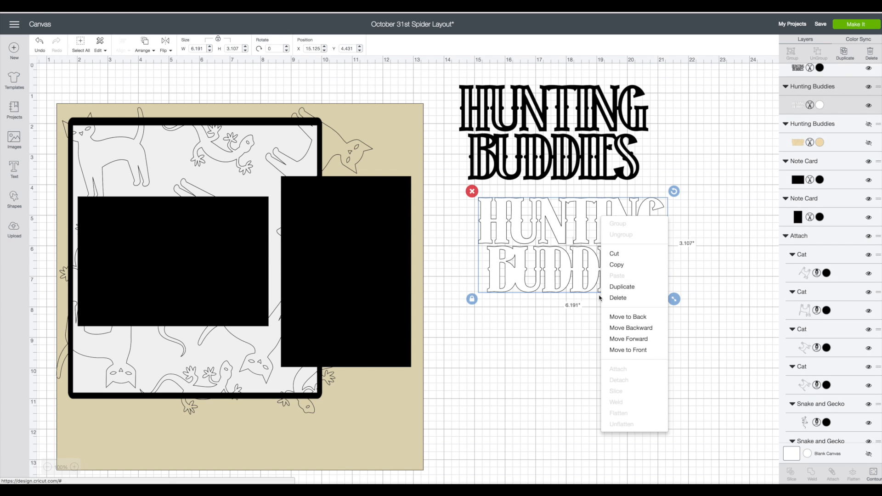
click(567, 323)
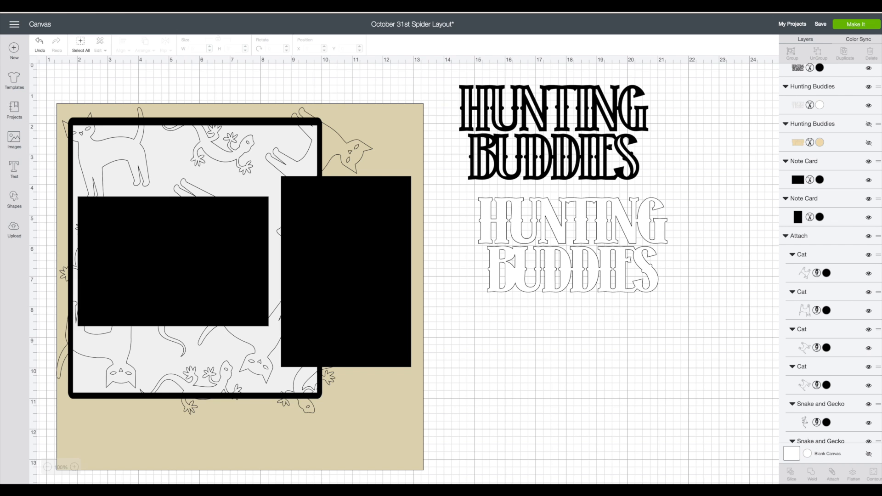
Insert a square below the title, stretch it into a 6.944 by 2.972 inch rectangle and duplicate it.
click(15, 201)
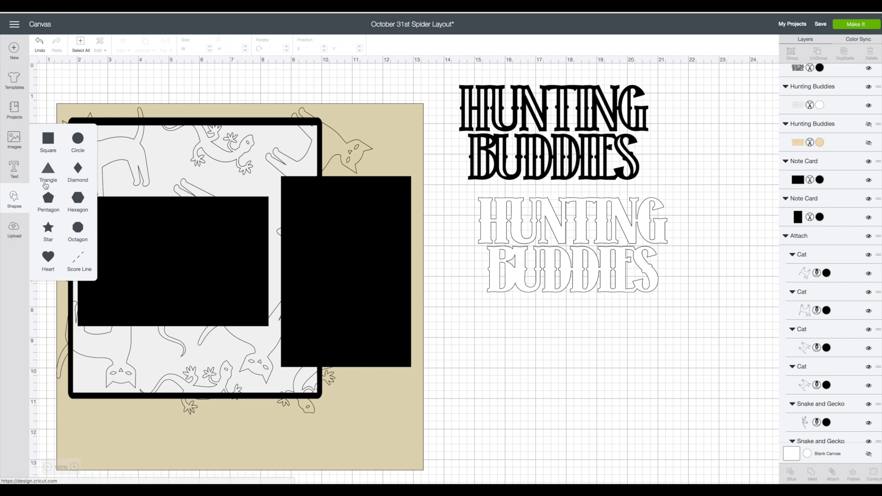
click(45, 141)
drag(206, 204, 502, 269)
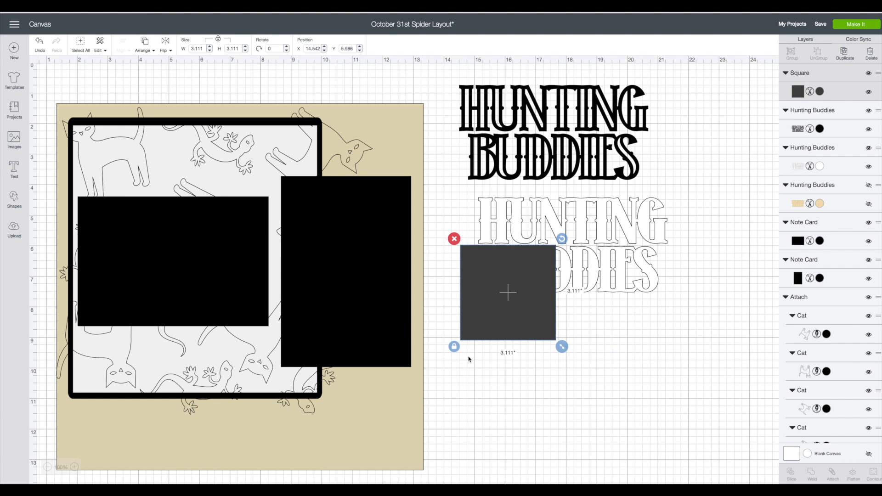
drag(561, 346, 678, 343)
right_click(618, 295)
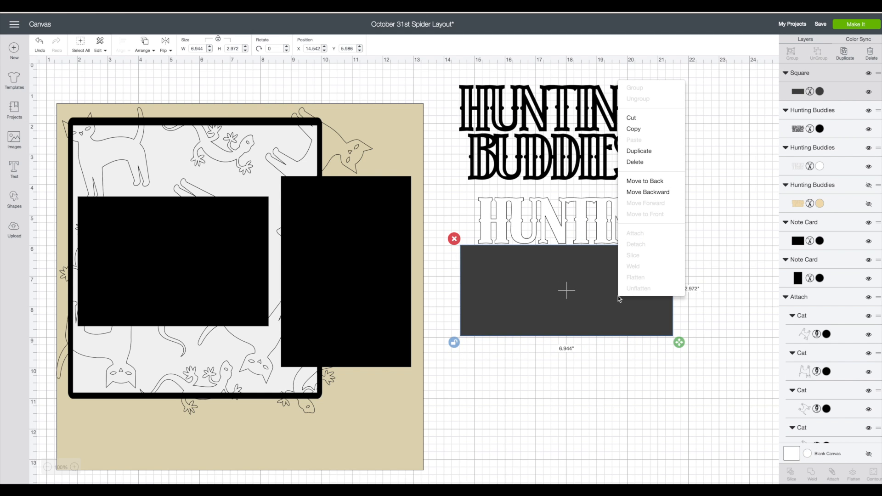
click(638, 150)
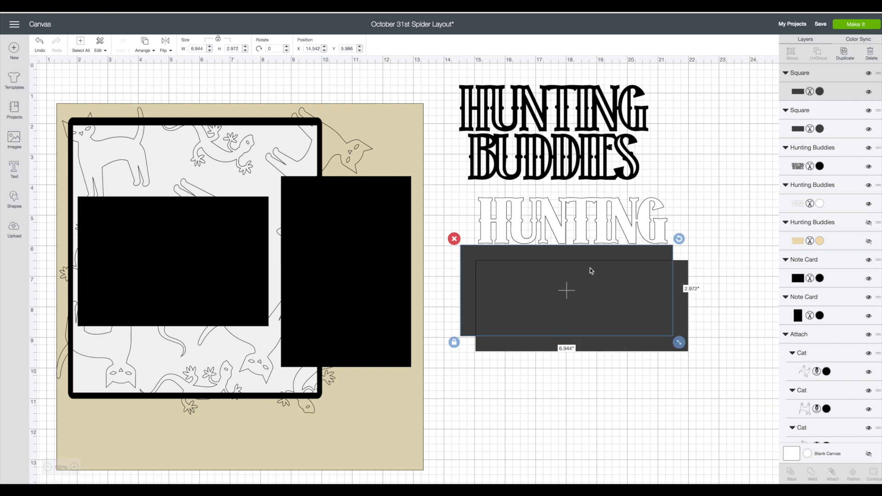
Move the spare rectangle beside the black title, then slice the white Hunting Buddies layer with the rectangle covering BUDDIES.
drag(590, 269, 714, 118)
drag(494, 224, 734, 354)
right_click(589, 230)
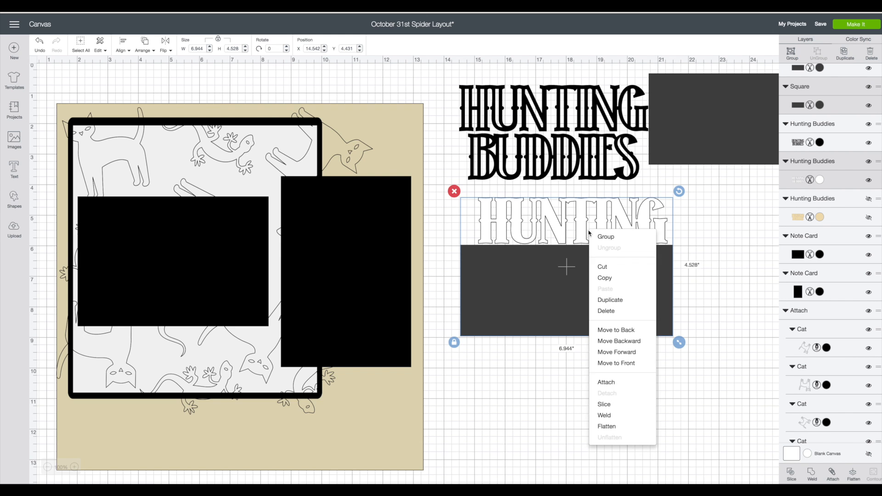
click(604, 404)
Delete the leftover rectangle and dark BUDDIES slice, then move the separated white HUNTING and BUDDIES words to lower blank canvas.
drag(571, 311, 613, 391)
click(494, 320)
drag(518, 281, 526, 361)
click(503, 342)
drag(562, 280, 582, 388)
drag(560, 230, 569, 329)
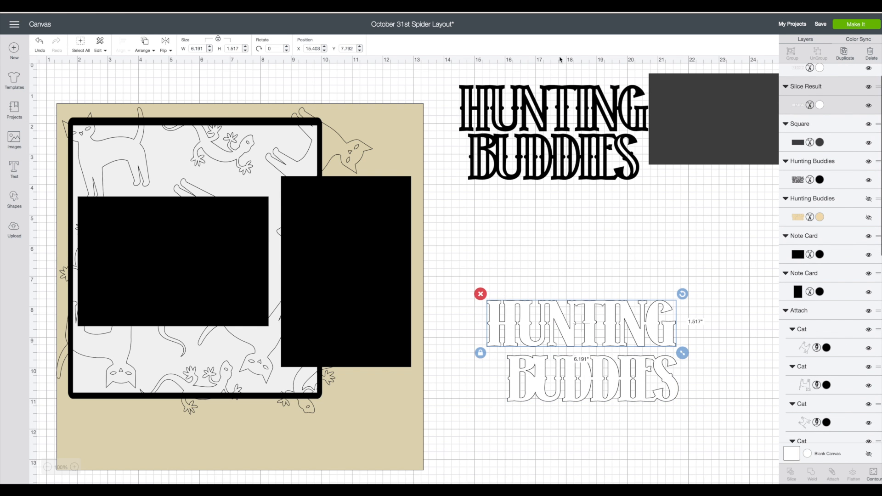
Cover the black title's BUDDIES word with the spare rectangle and slice the two shapes.
drag(723, 121, 521, 183)
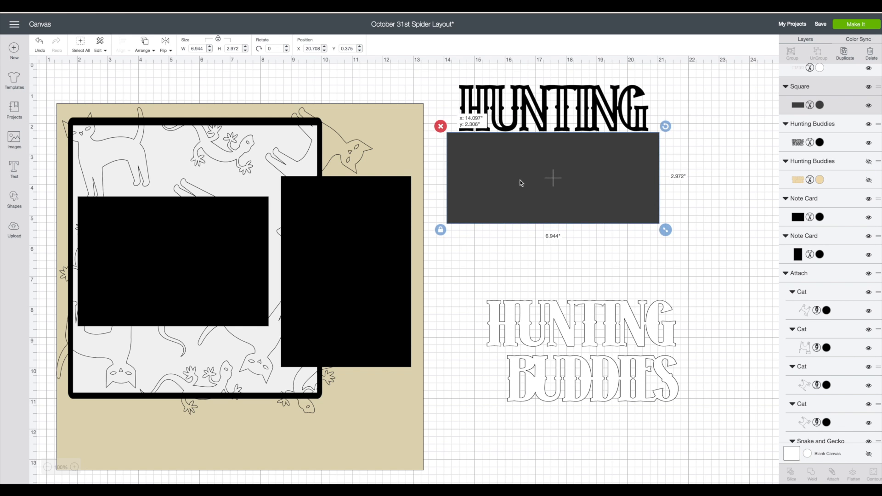
drag(443, 69, 679, 216)
right_click(611, 159)
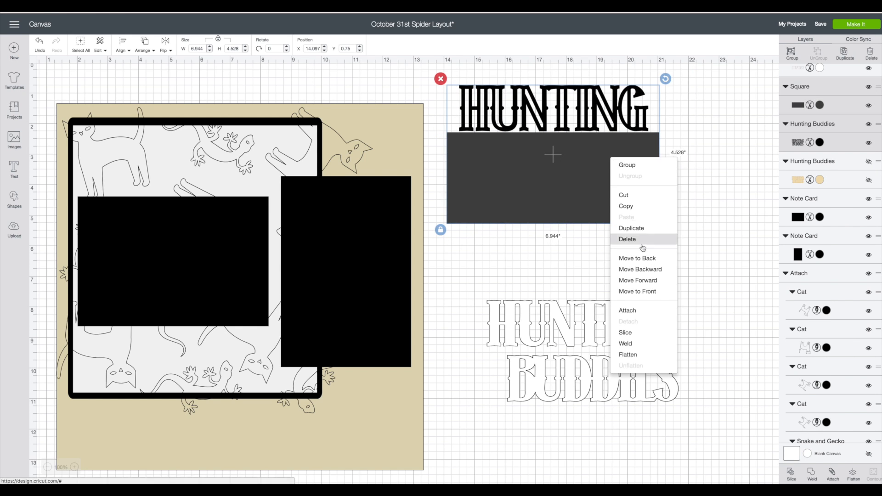
click(636, 329)
Delete the cut-out rectangle and the dark grey BUDDIES copy, and move the black BUDDIES word away from HUNTING.
drag(579, 213, 625, 245)
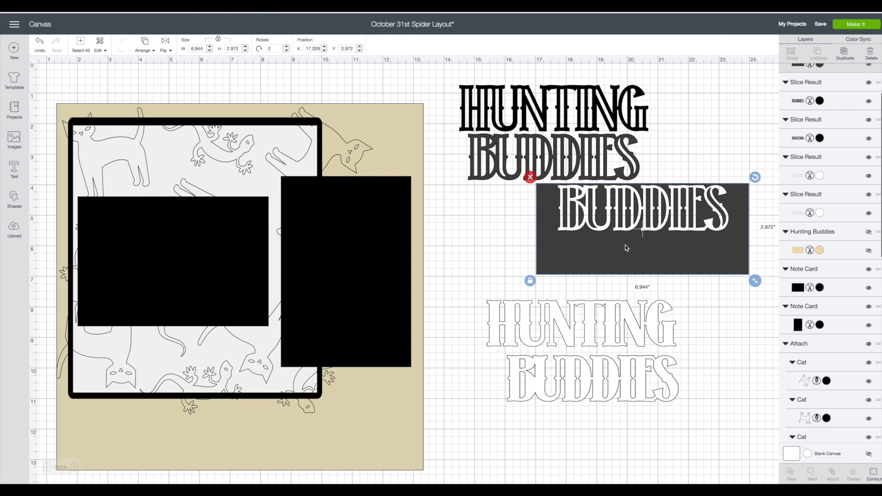
click(530, 177)
drag(545, 176, 610, 248)
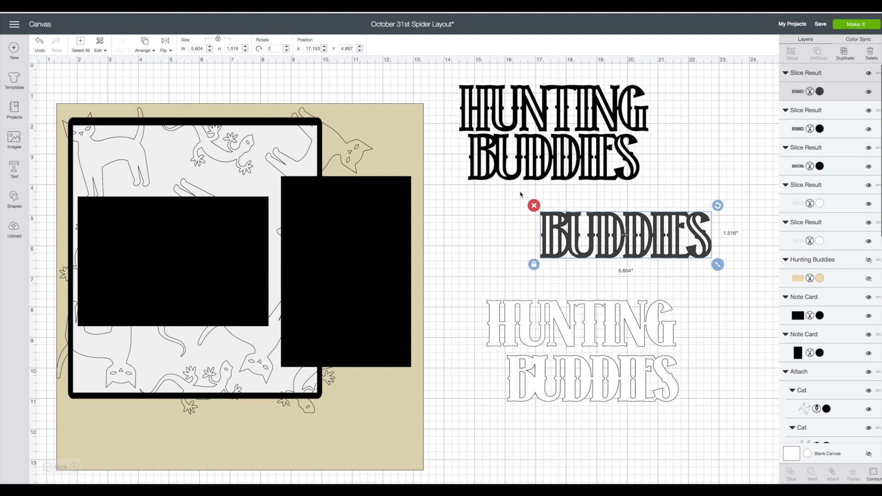
click(527, 201)
drag(550, 164, 576, 233)
click(556, 111)
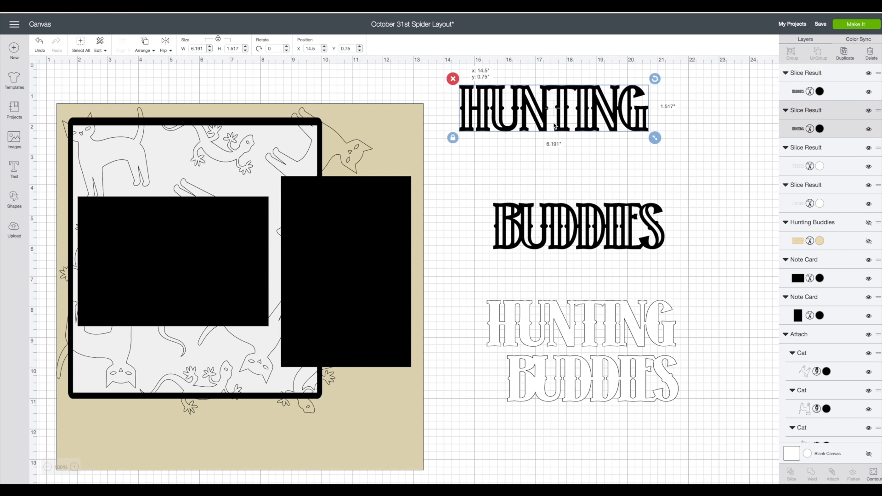
Align the black HUNTING lettering over its white layer, group the two, and move the group to the upper blank canvas.
drag(559, 129, 589, 329)
click(451, 283)
drag(455, 279, 692, 352)
right_click(628, 324)
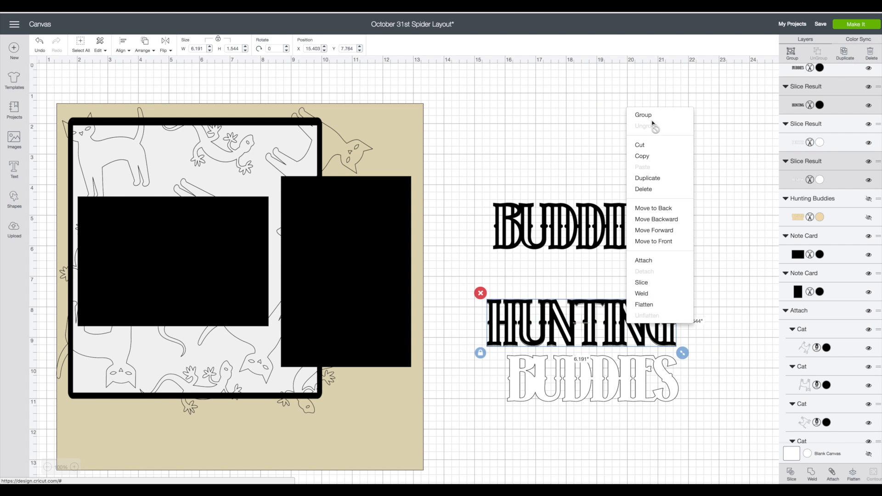
click(639, 144)
key(ctrl+v)
drag(603, 304, 576, 119)
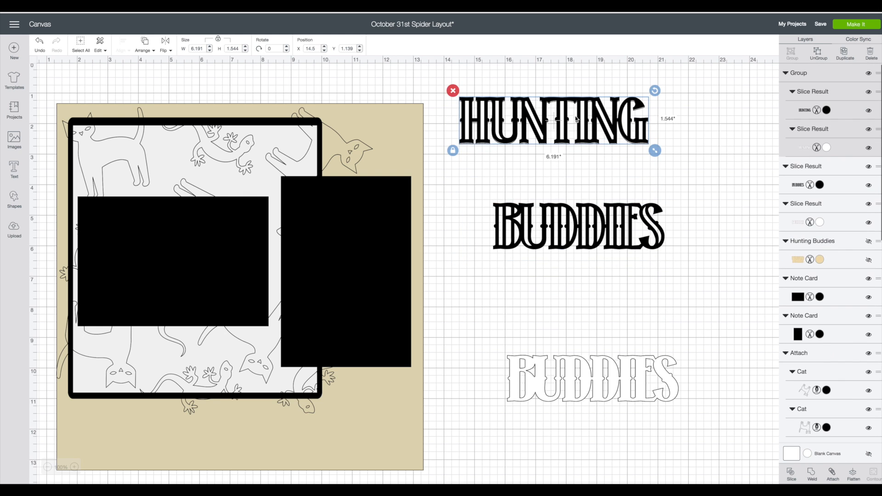
Align the black BUDDIES lettering over its white layer and group the two.
drag(589, 226, 603, 380)
mouse_move(473, 319)
mouse_down()
mouse_move(555, 381)
mouse_move(702, 414)
mouse_up()
right_click(647, 374)
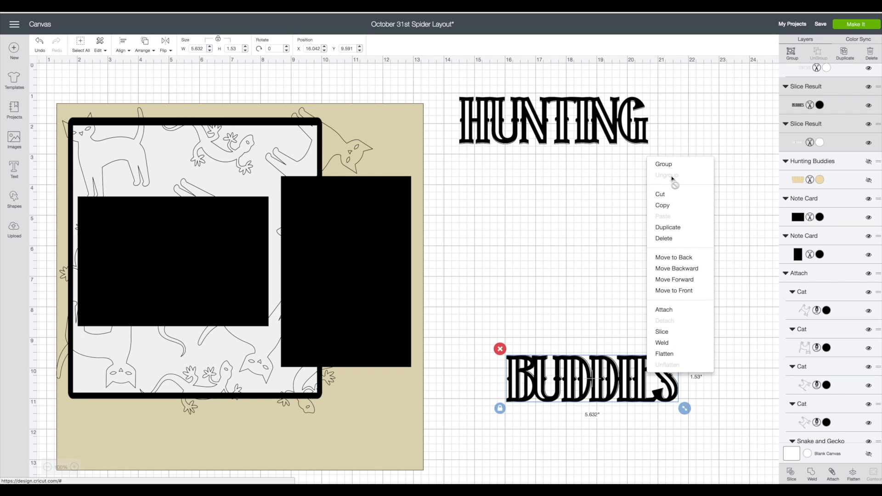
click(663, 164)
Place HUNTING and BUDDIES side by side along the page's bottom edge and set each word's height to 1.4 inches.
drag(573, 138, 175, 450)
drag(619, 384, 368, 434)
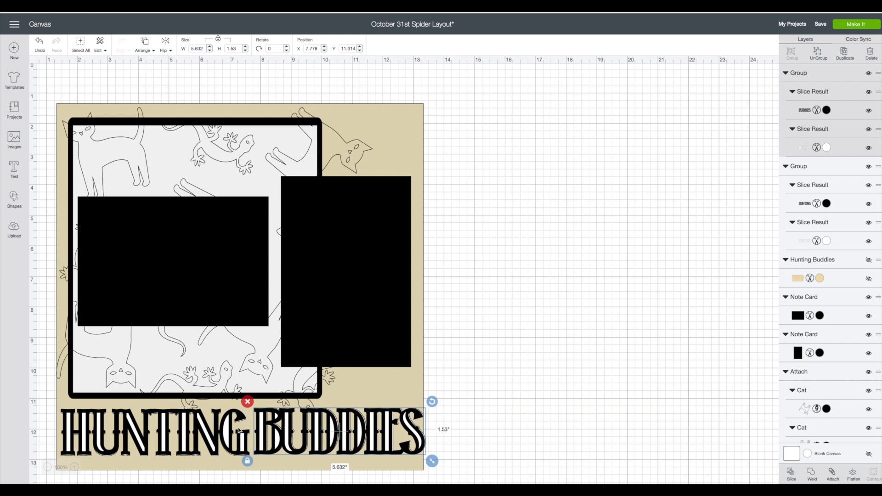
click(186, 424)
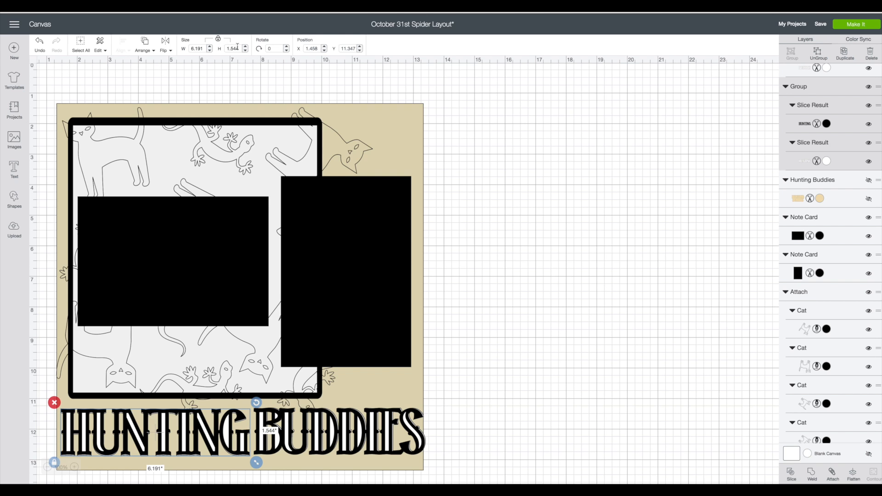
text(1.4)
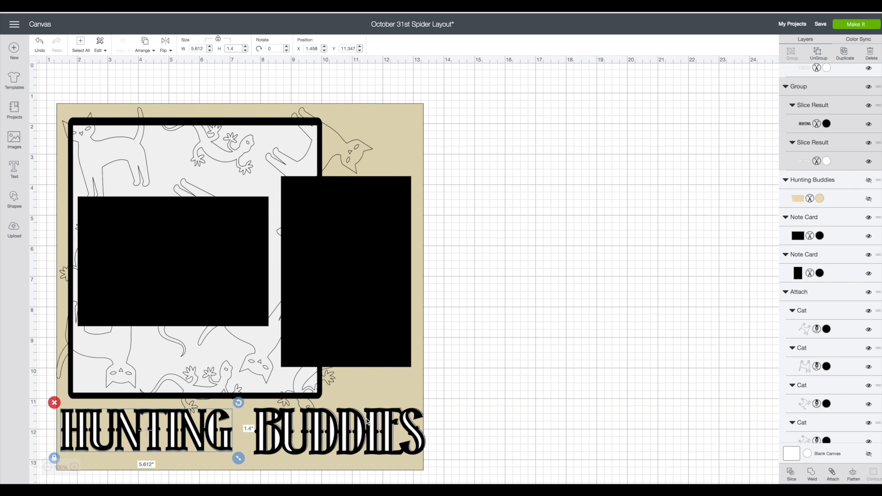
click(373, 420)
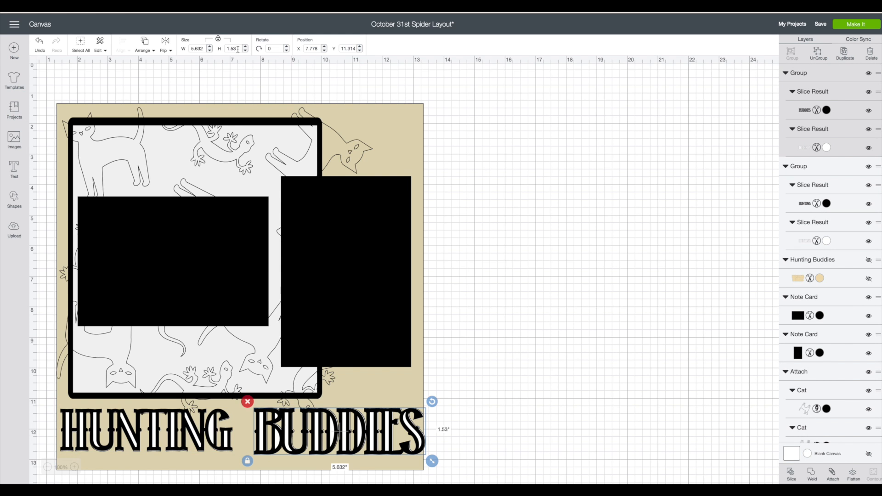
text(1.4)
key(Return)
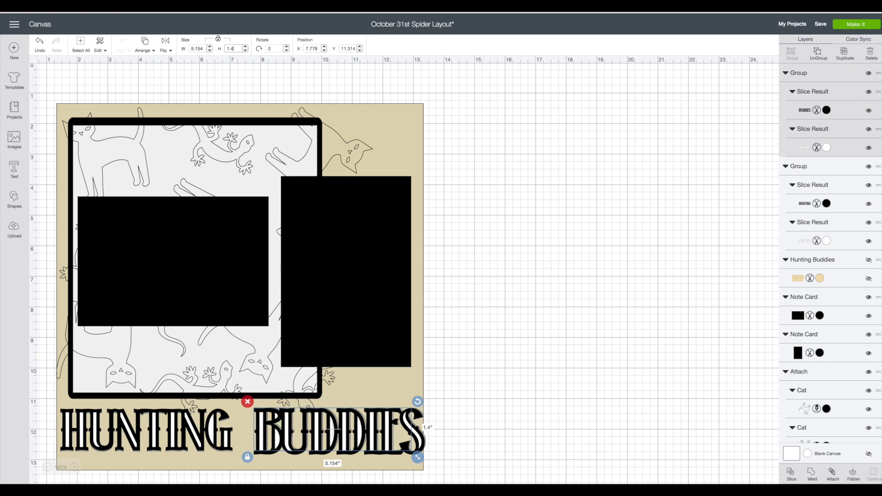
click(474, 298)
click(346, 427)
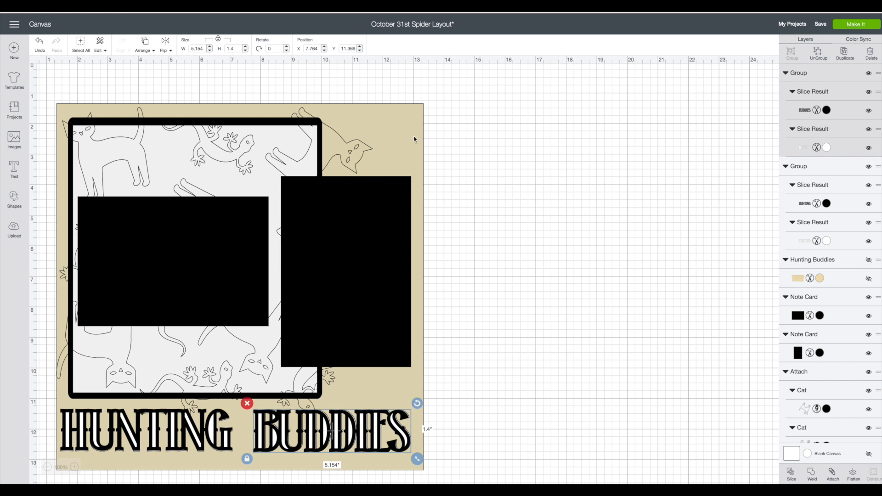
Move the tan page and the two black photo cards off the layout and delete them.
drag(412, 117, 729, 131)
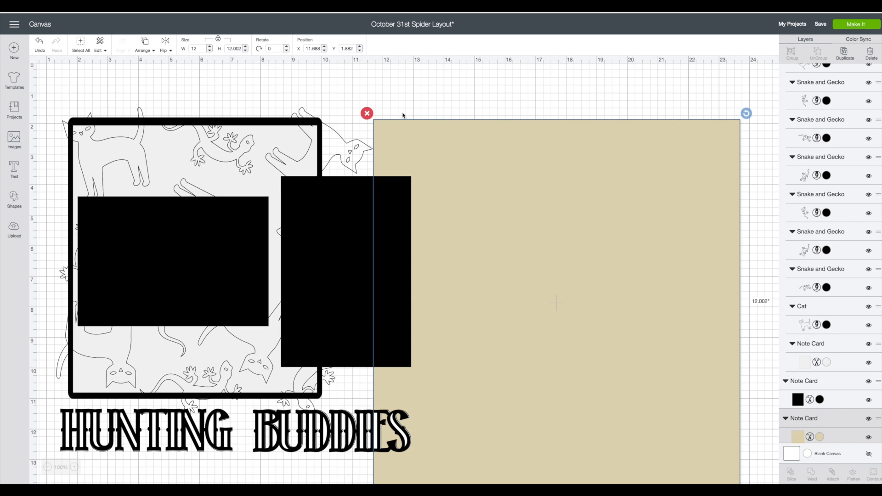
click(372, 114)
drag(364, 219, 529, 191)
drag(248, 244, 530, 222)
click(429, 183)
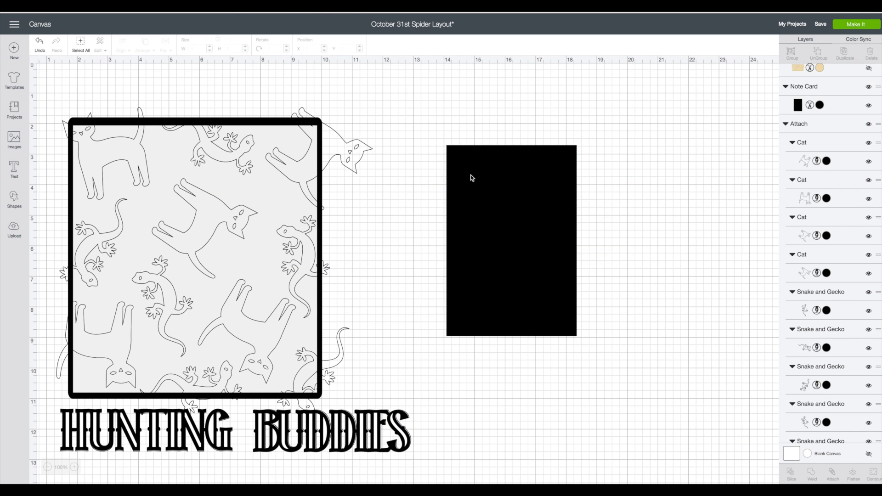
click(470, 177)
click(439, 139)
Move the cat-and-gecko card off its black backing card and resize the backing to 8.25 inches wide by 9.25 inches high.
drag(296, 173, 606, 200)
drag(520, 240, 558, 214)
click(259, 164)
drag(528, 250, 460, 258)
click(246, 217)
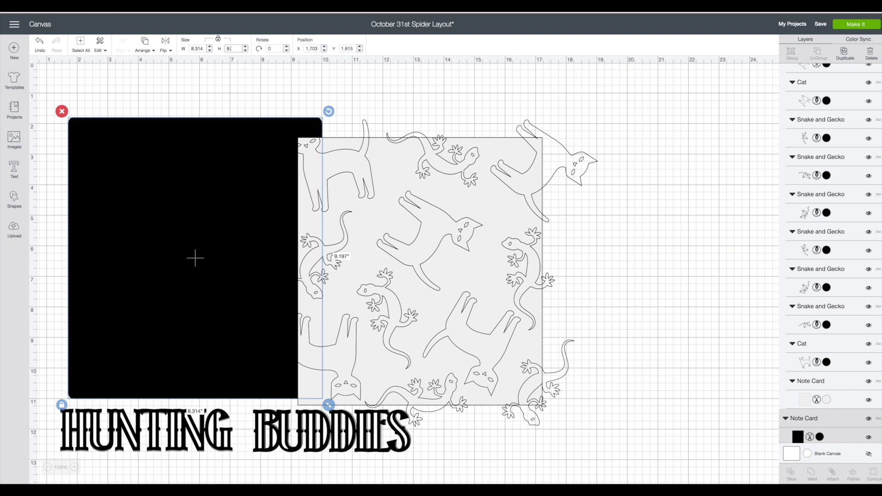
key(Return)
drag(529, 236, 504, 237)
click(191, 182)
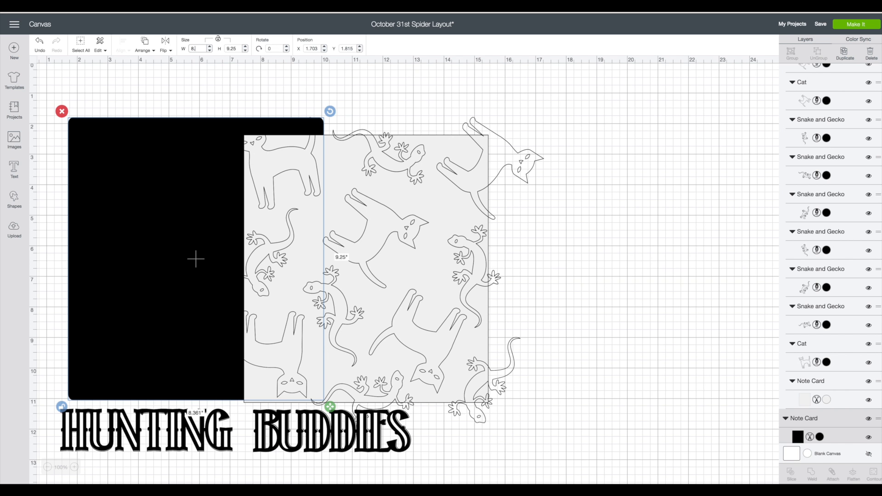
text(8.25)
key(Return)
Set the cat-and-gecko card clear of the black backing card and delete the backing.
drag(445, 159, 272, 192)
key(ctrl+z)
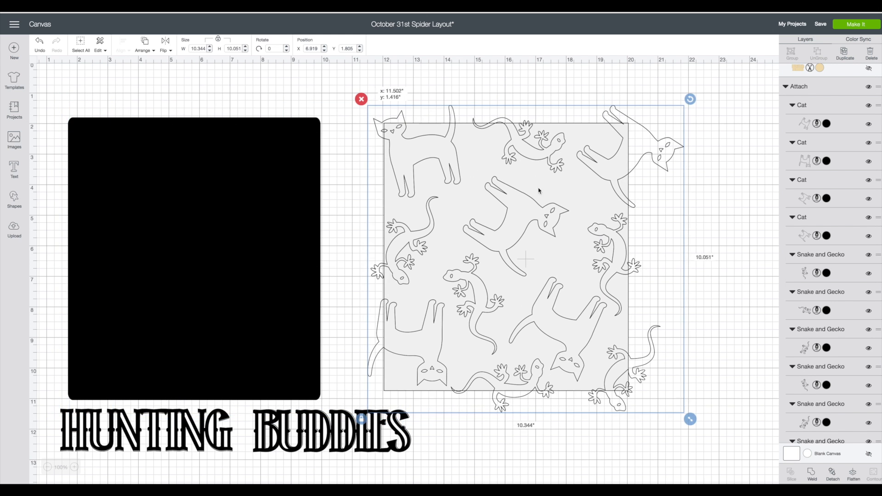
click(270, 155)
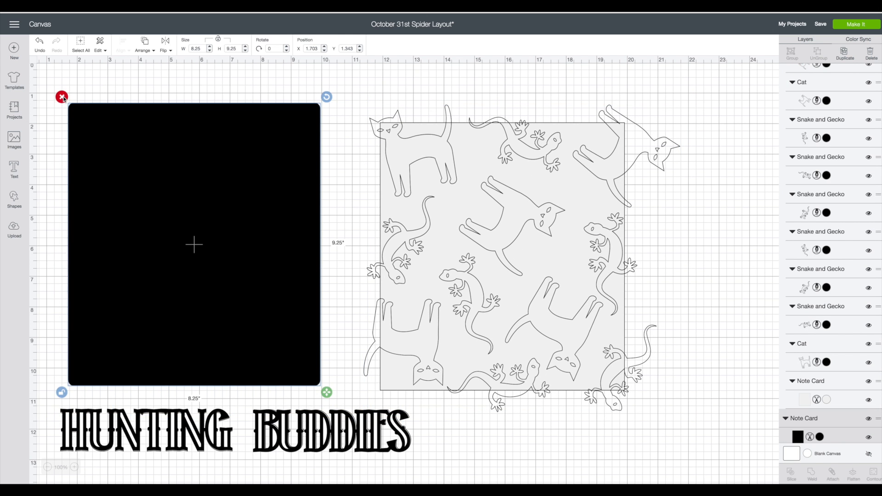
click(63, 98)
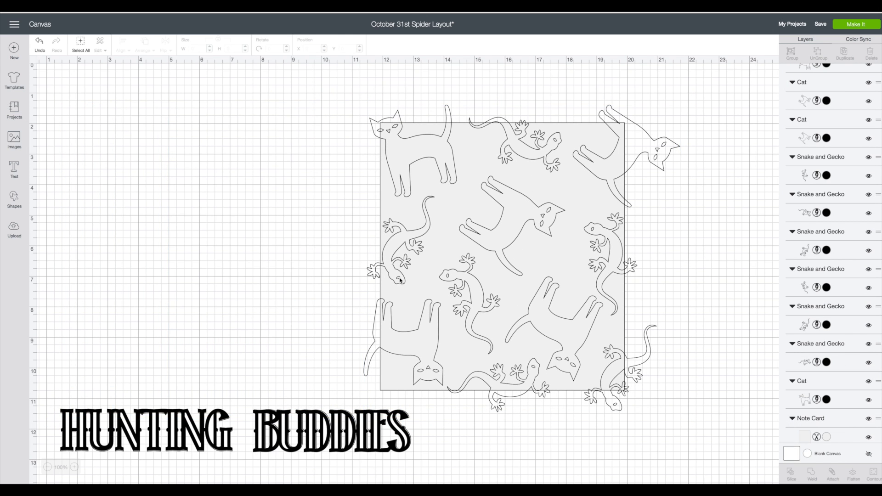
Open the cutting mat preview and place HUNTING directly below BUDDIES on the second, white mat.
click(862, 28)
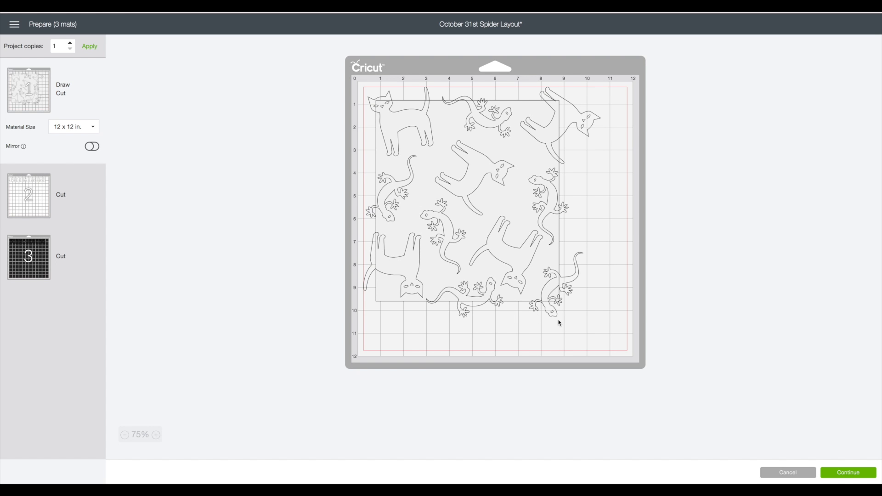
click(40, 193)
drag(530, 114, 415, 148)
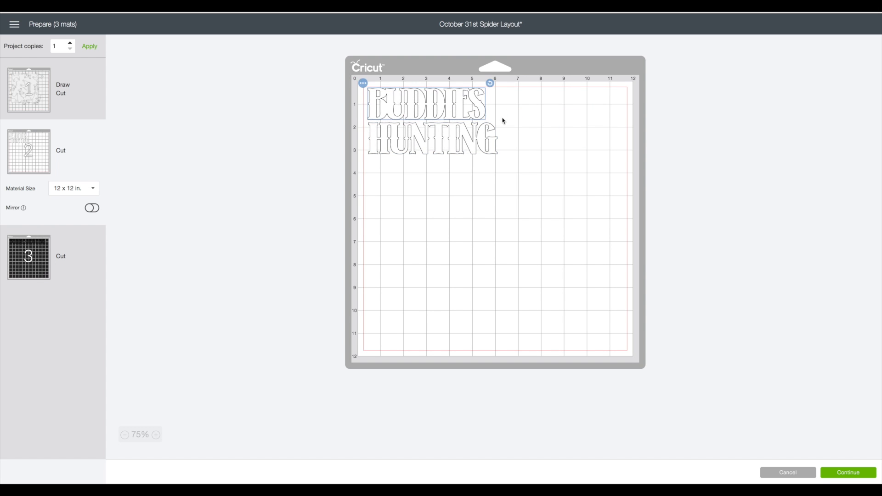
Place HUNTING directly below BUDDIES on the third, black mat and continue to the machine connection stage.
click(82, 237)
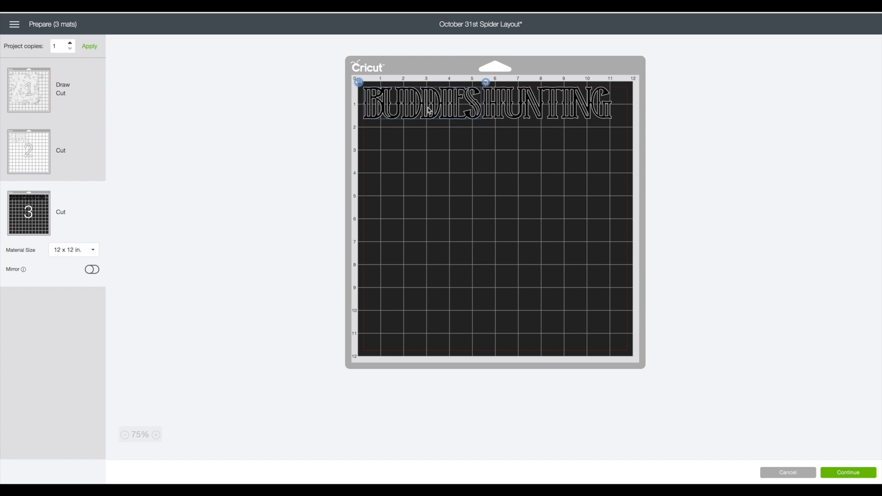
drag(527, 112, 414, 151)
click(868, 477)
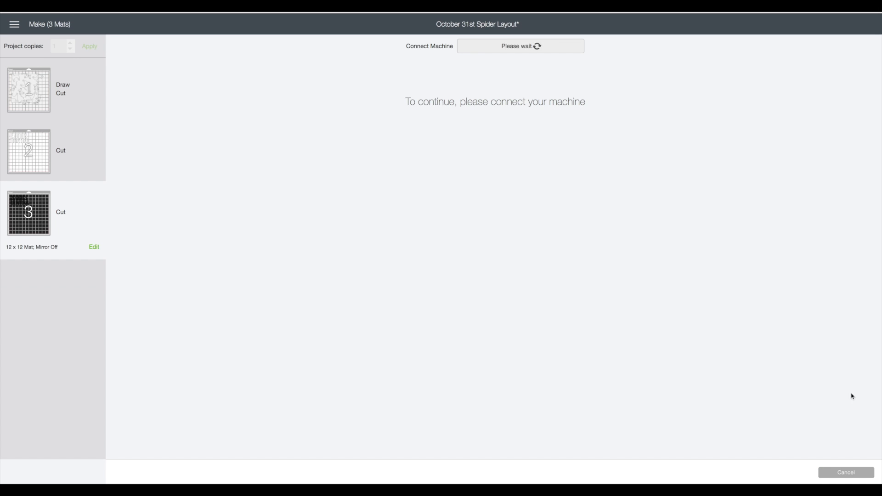